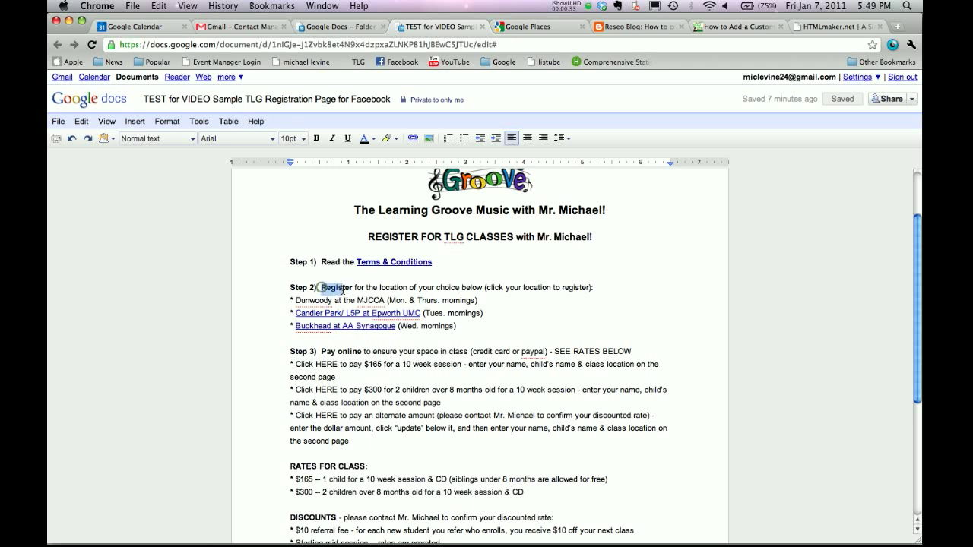
Look over the Register and 'Dunwoody at the MJCCA' lines, then return to the Sample Templates folder.
click(321, 287)
click(367, 288)
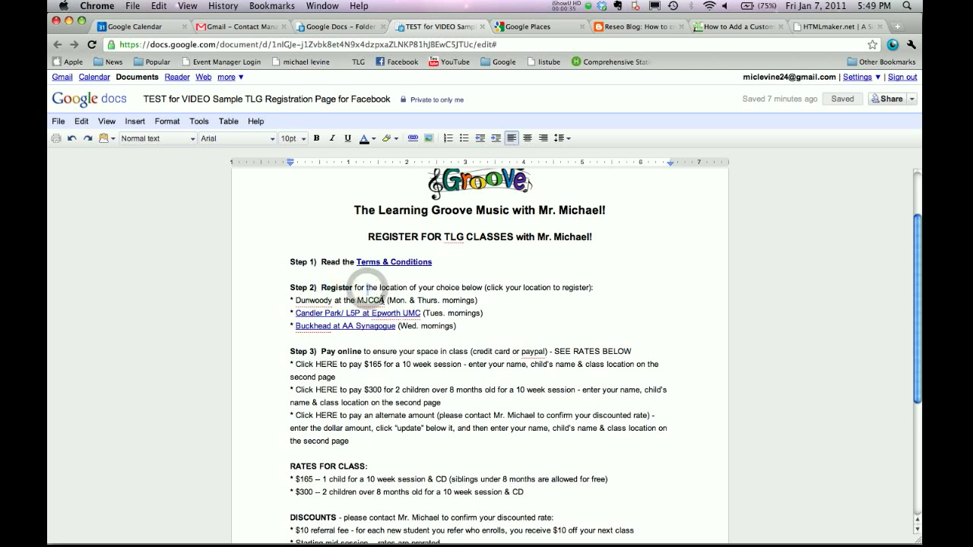
drag(293, 300, 384, 300)
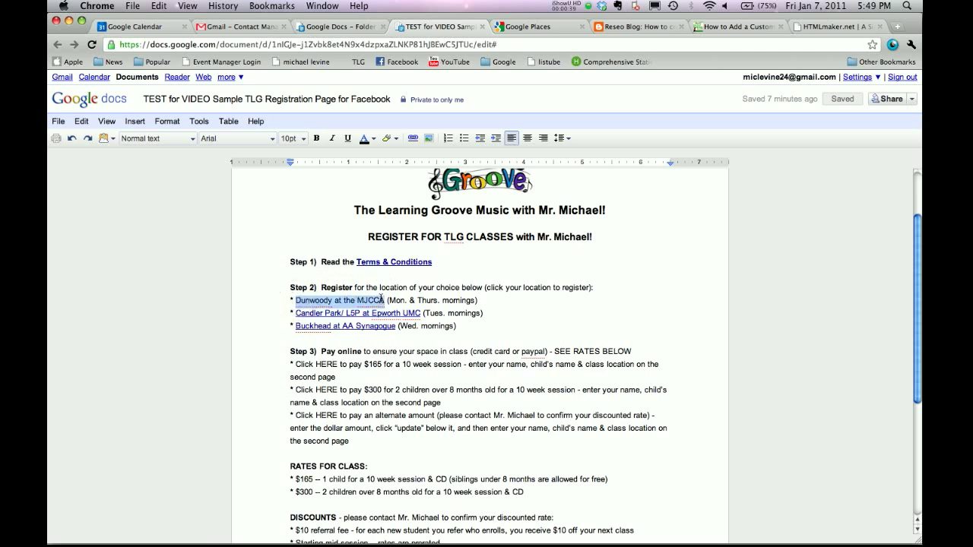
click(405, 300)
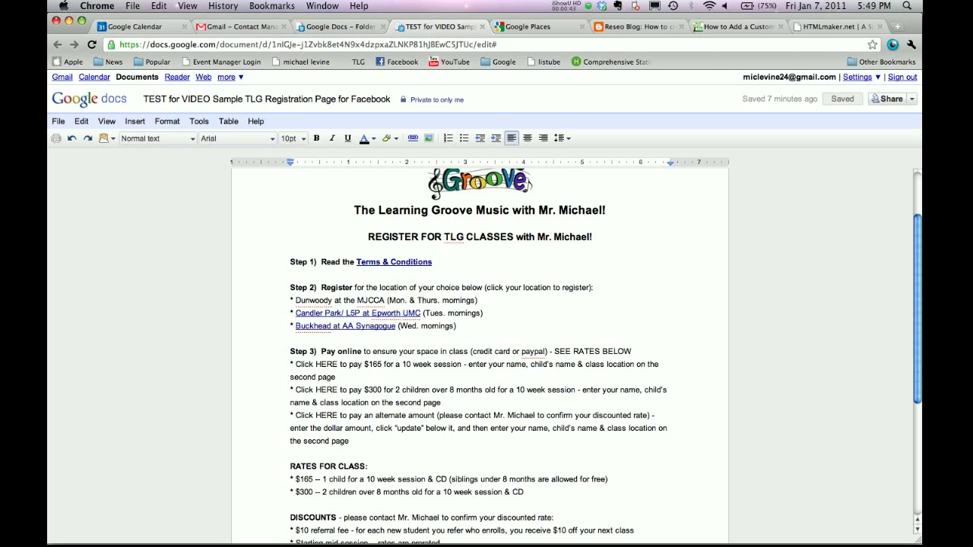
click(332, 28)
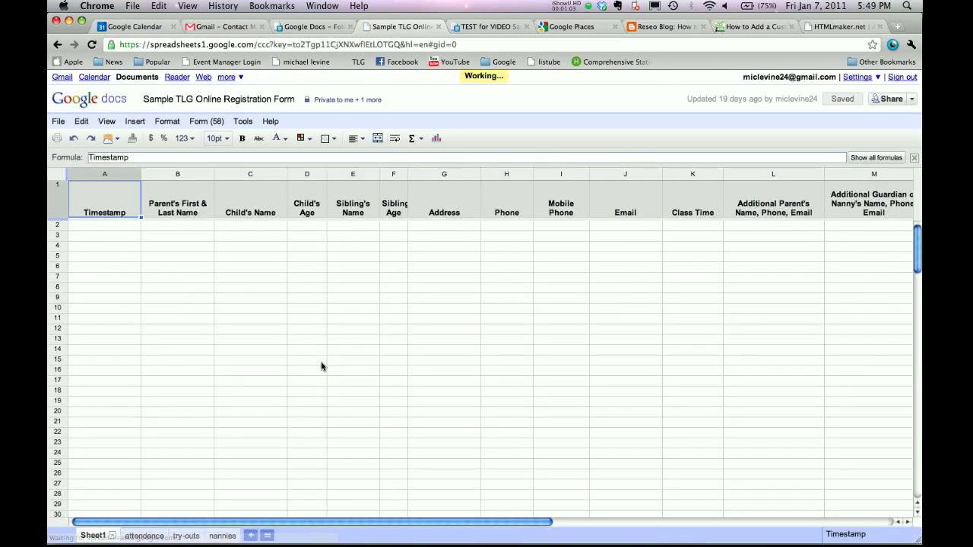
Scroll the registration spreadsheet right across its response columns to column U and back.
scroll(321, 367, right, 10)
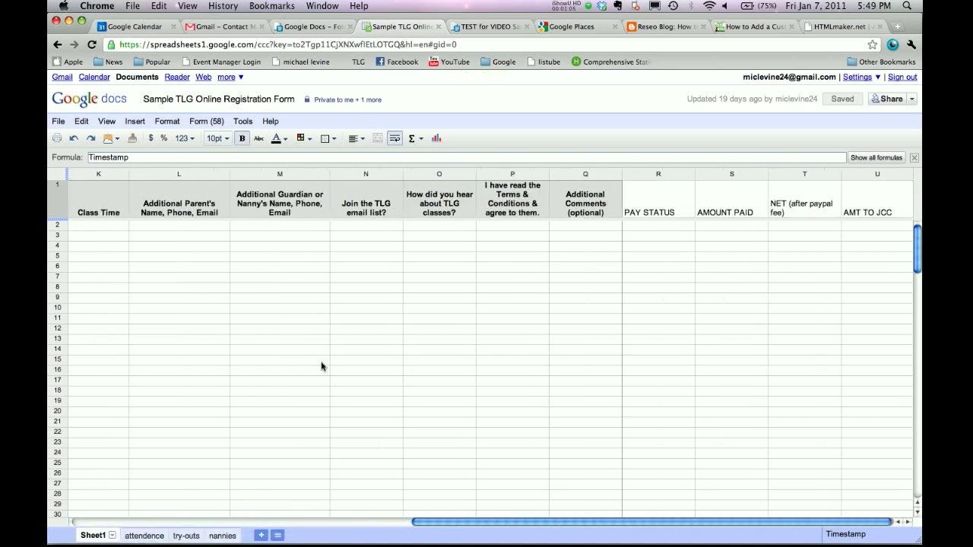
scroll(321, 366, left, 10)
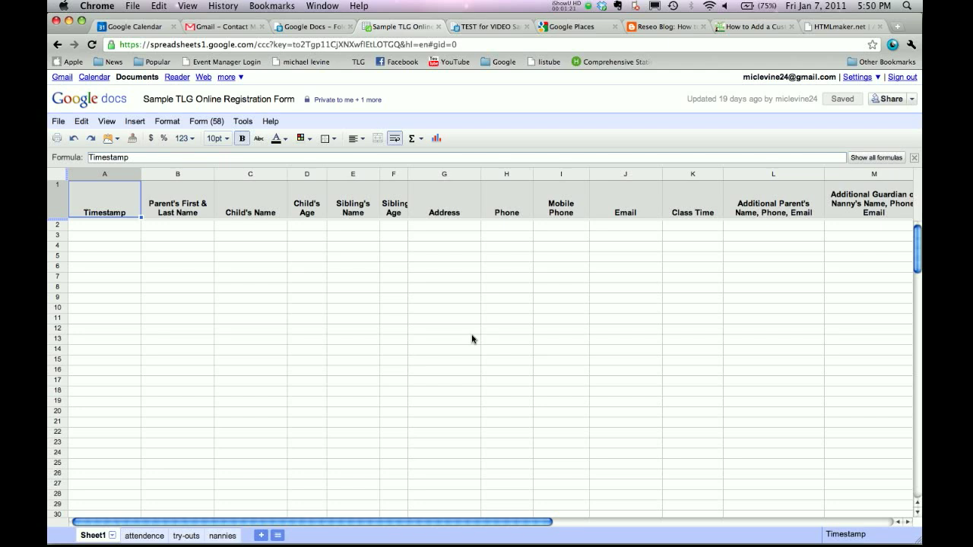
click(57, 120)
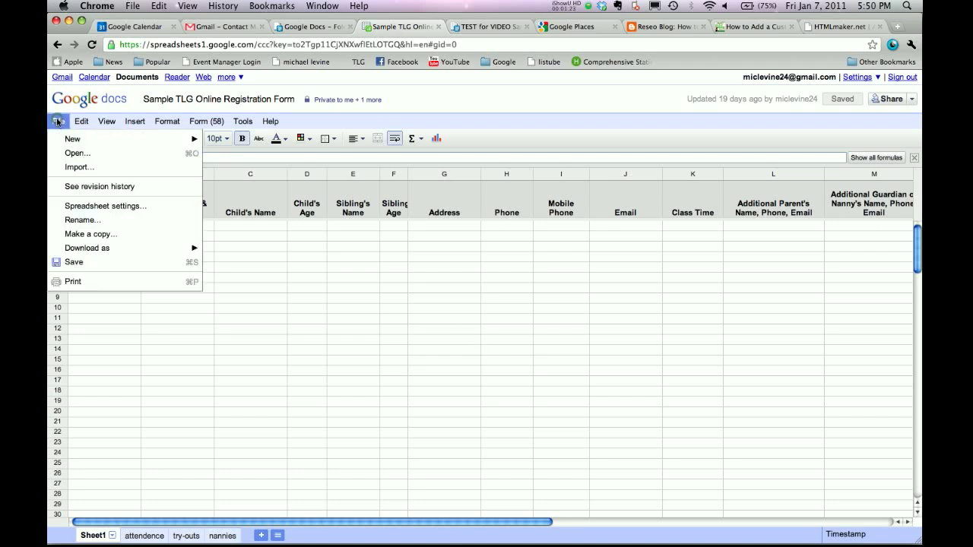
Copy the spreadsheet, renaming 'Copy of' to 'TEST for VIDEO Sample TLG Online Registration Form'.
click(84, 234)
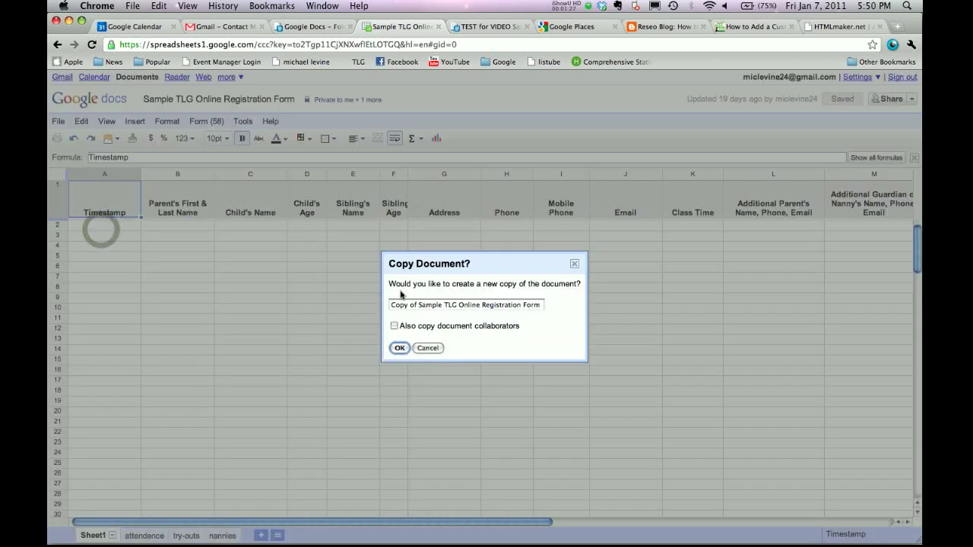
click(411, 305)
drag(378, 305, 416, 304)
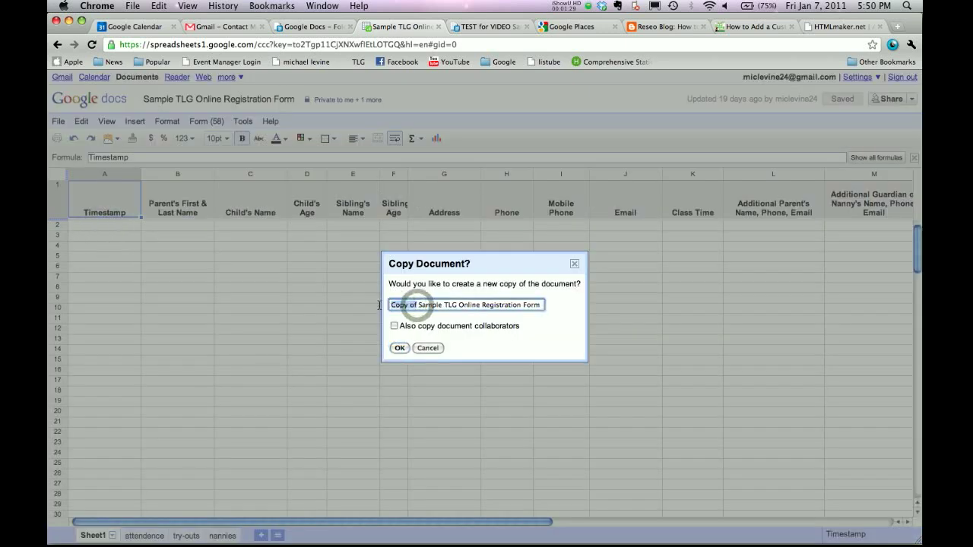
text(TEST for VIDEO)
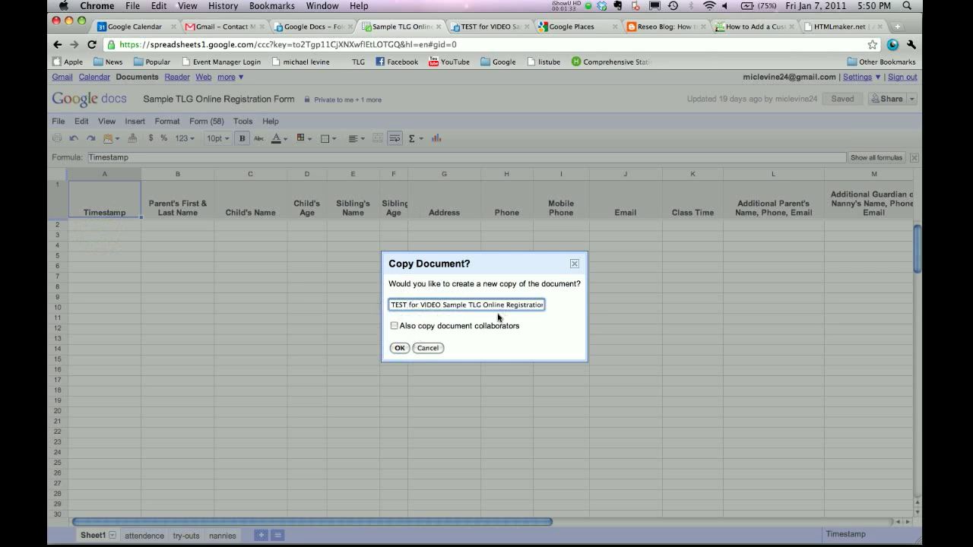
click(399, 348)
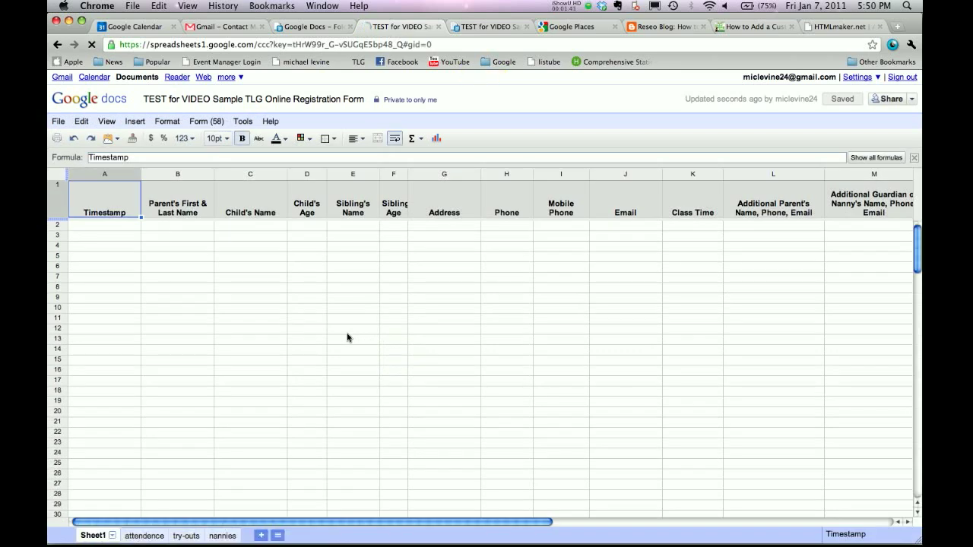
click(210, 123)
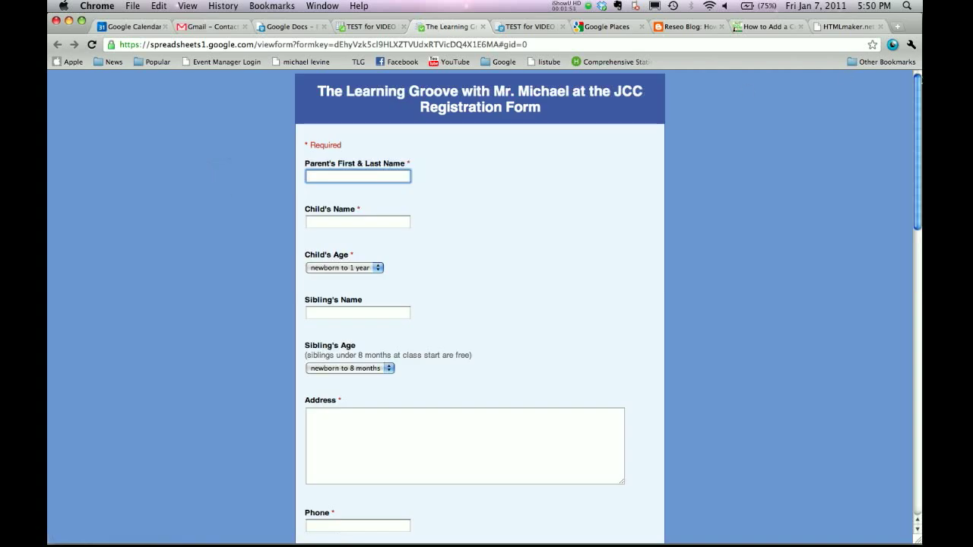
mouse_move(918, 85)
mouse_down()
mouse_move(908, 383)
mouse_move(916, 85)
mouse_up()
click(480, 28)
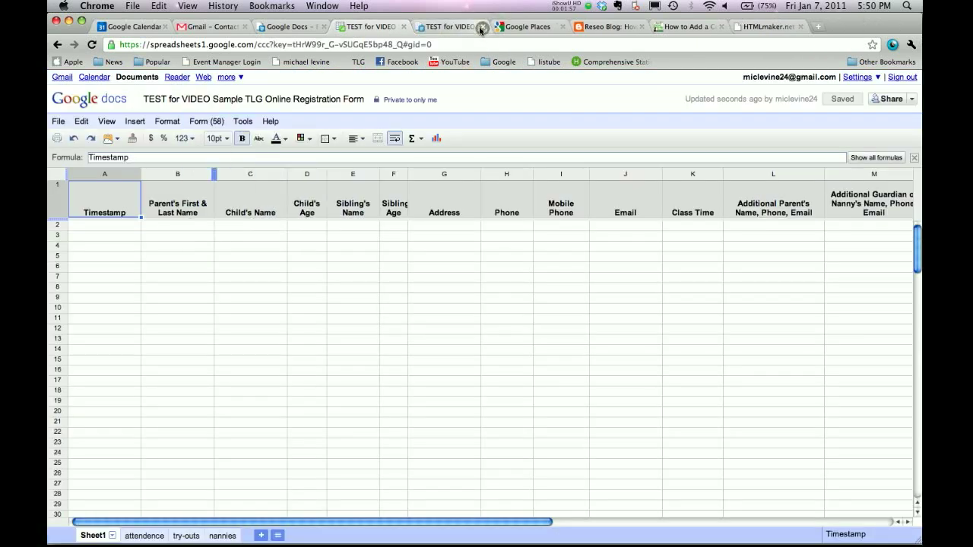
click(205, 121)
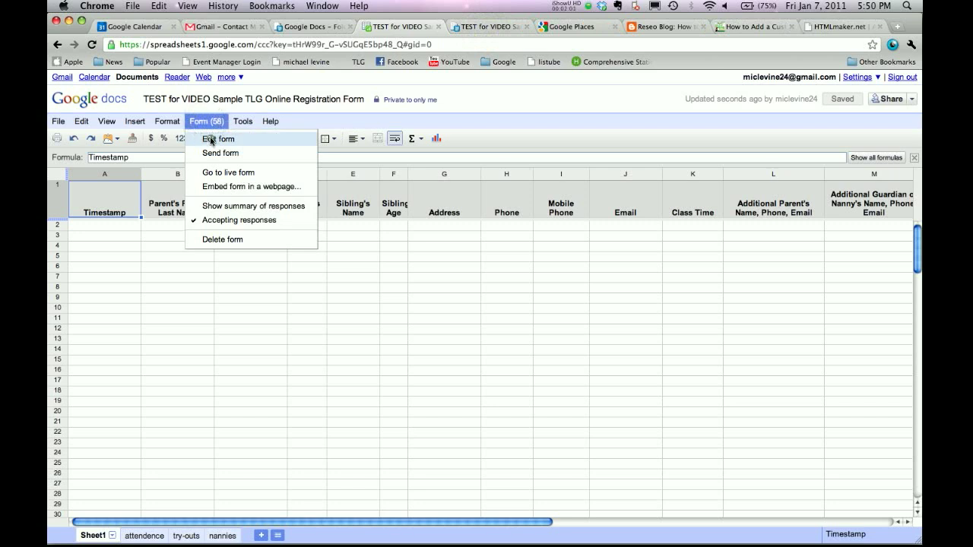
click(210, 139)
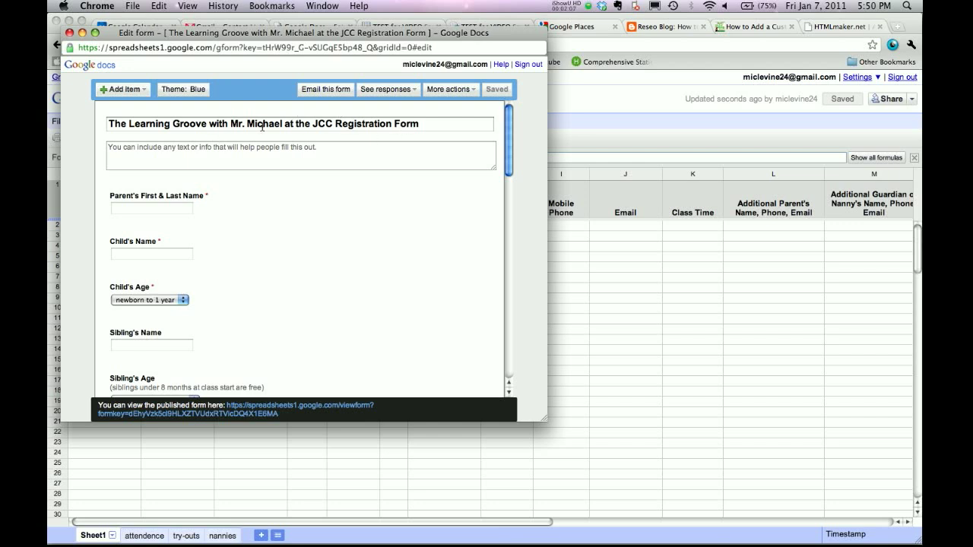
In the form title, swap the teacher's name and 'JCC' for the new teacher and venue, fixing a typo.
drag(238, 124, 280, 126)
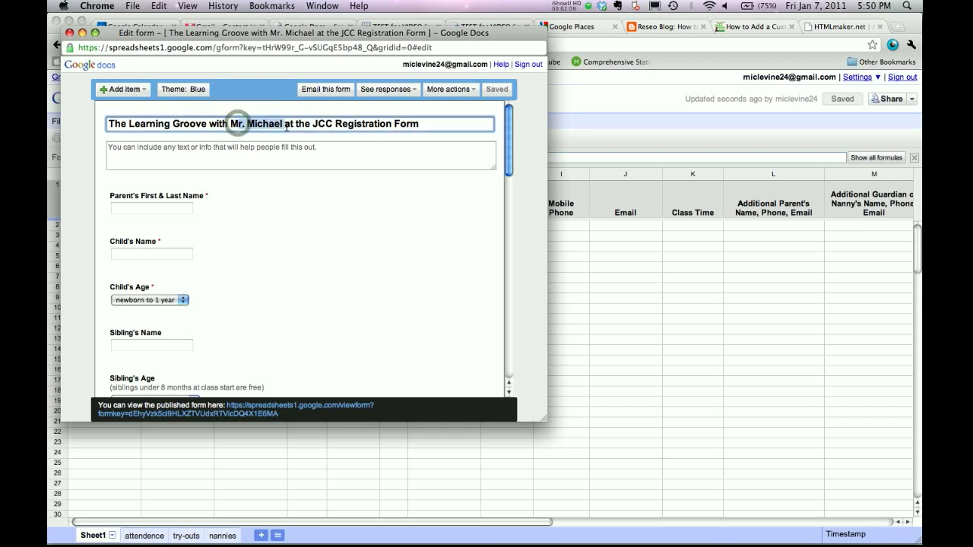
text(iss Apri)
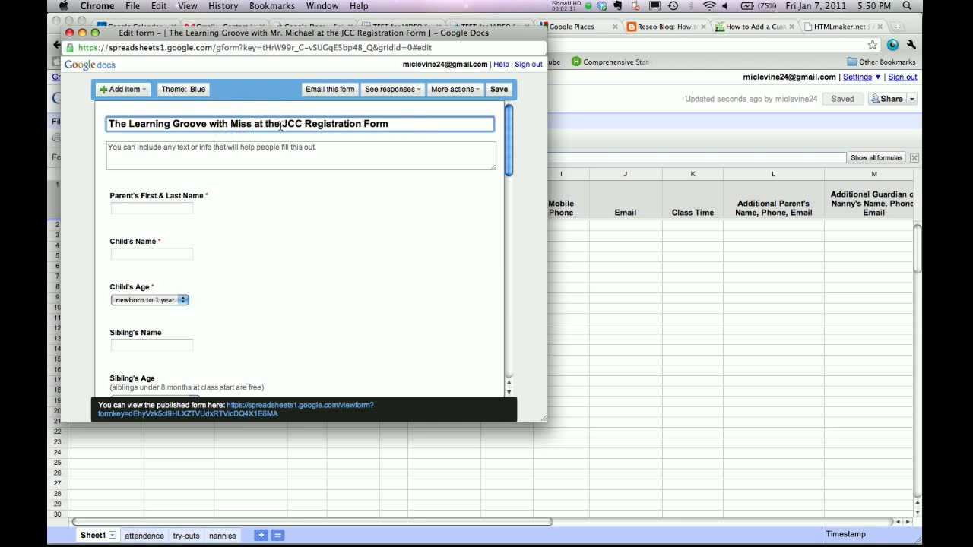
text(l)
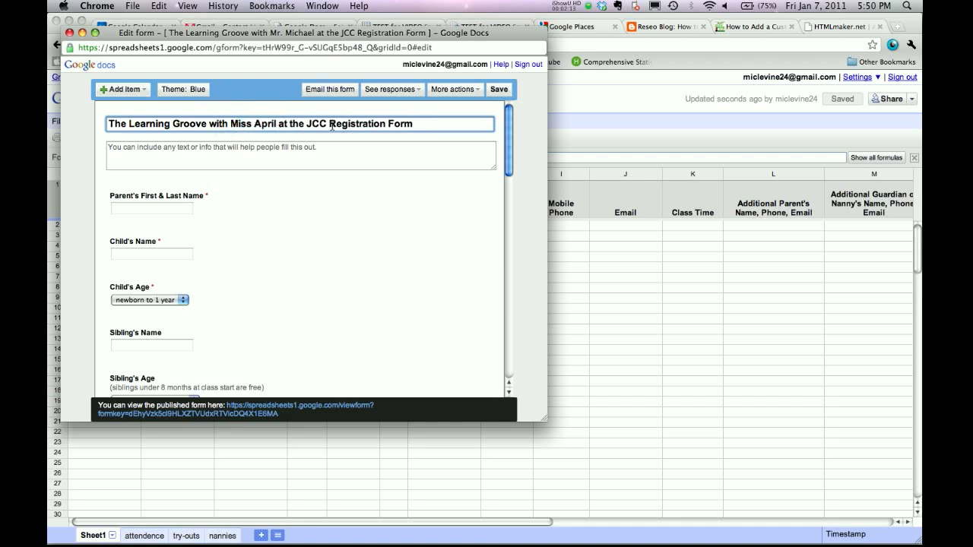
drag(307, 124, 321, 125)
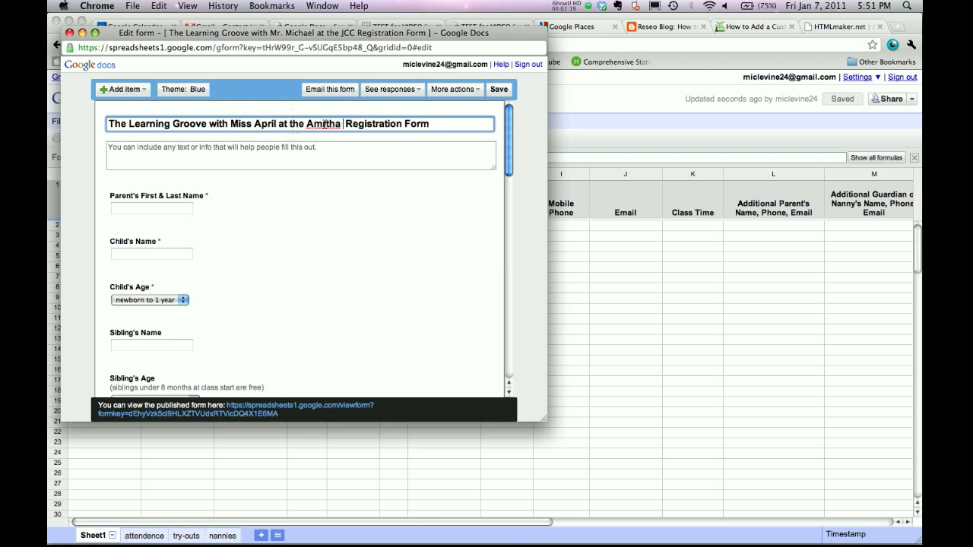
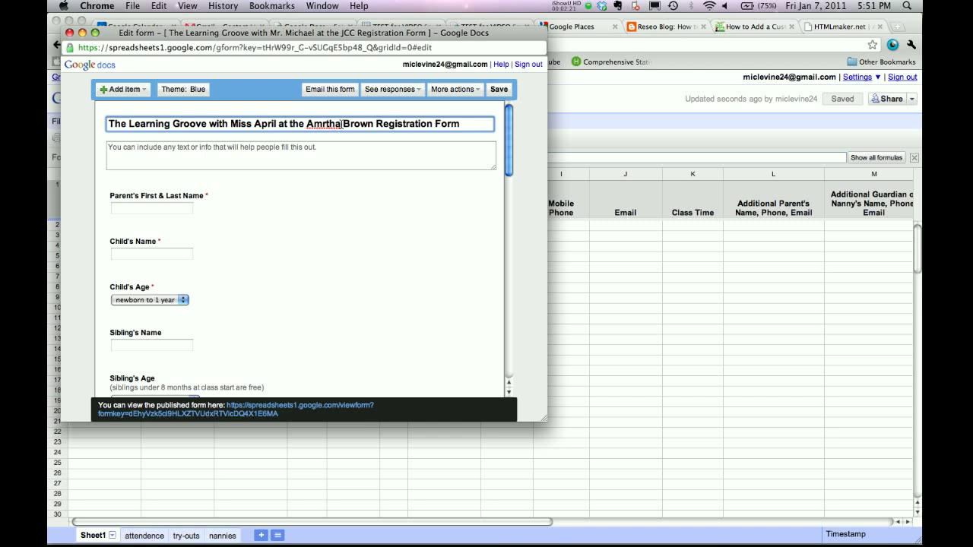
click(320, 127)
key(BackSpace)
key(BackSpace)
text(Ma)
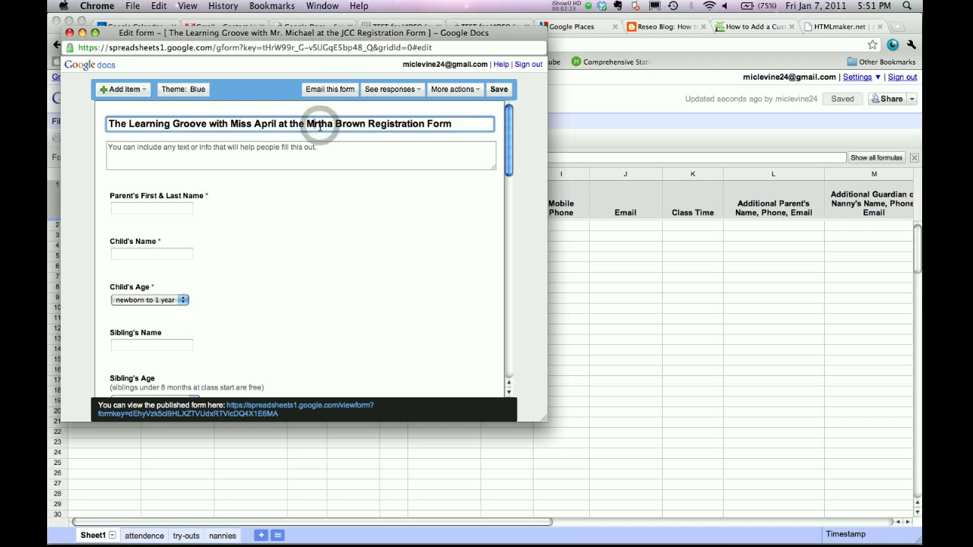
click(291, 152)
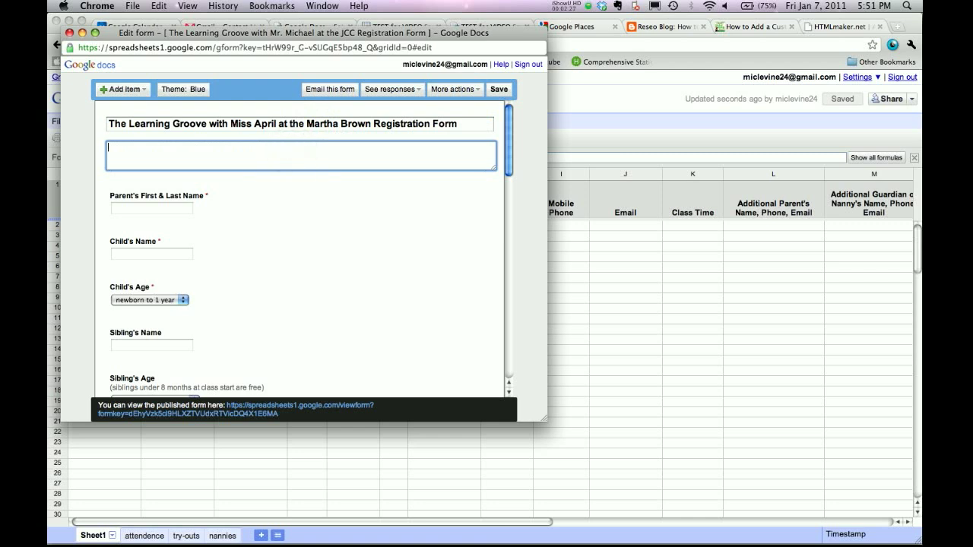
Enter 'Please fill this out, blah blah blah' in the description box beneath the form title.
text(Please fill th)
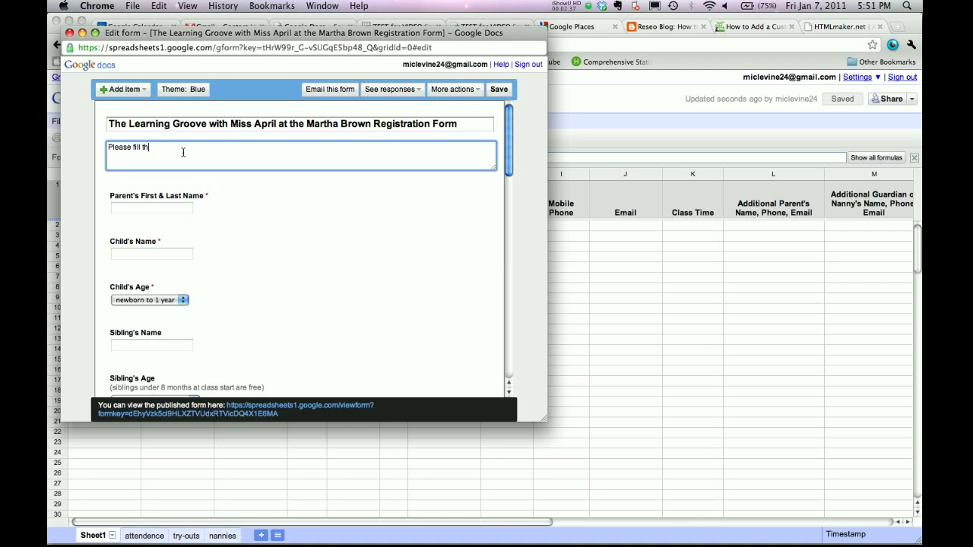
text(is out, blah blah blah)
mouse_move(202, 191)
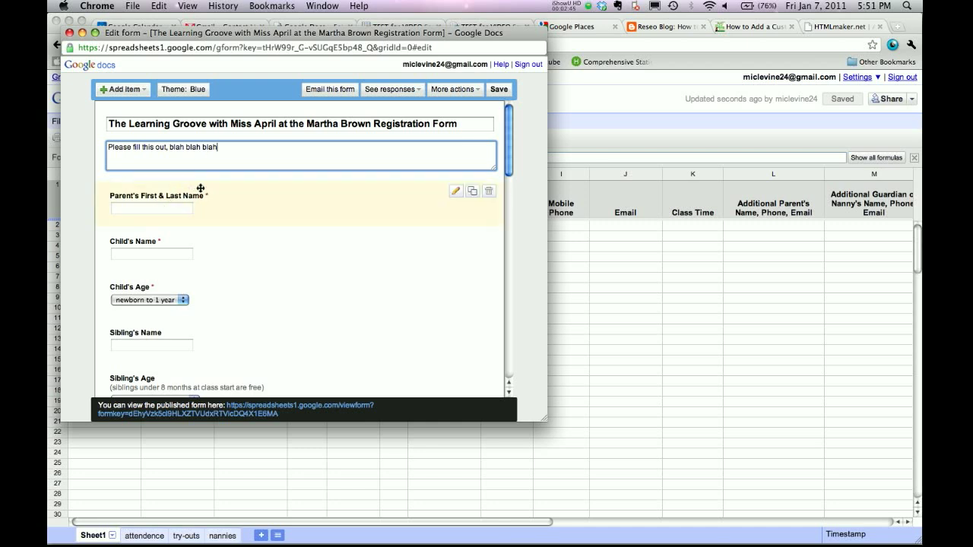
scroll(371, 219, down, 2)
scroll(371, 219, up, 2)
click(454, 196)
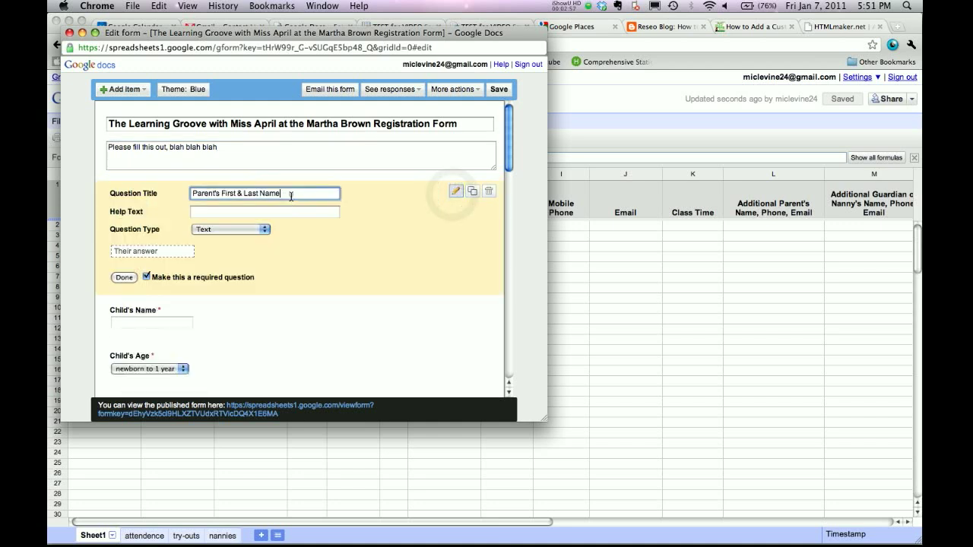
drag(291, 196, 257, 194)
click(256, 212)
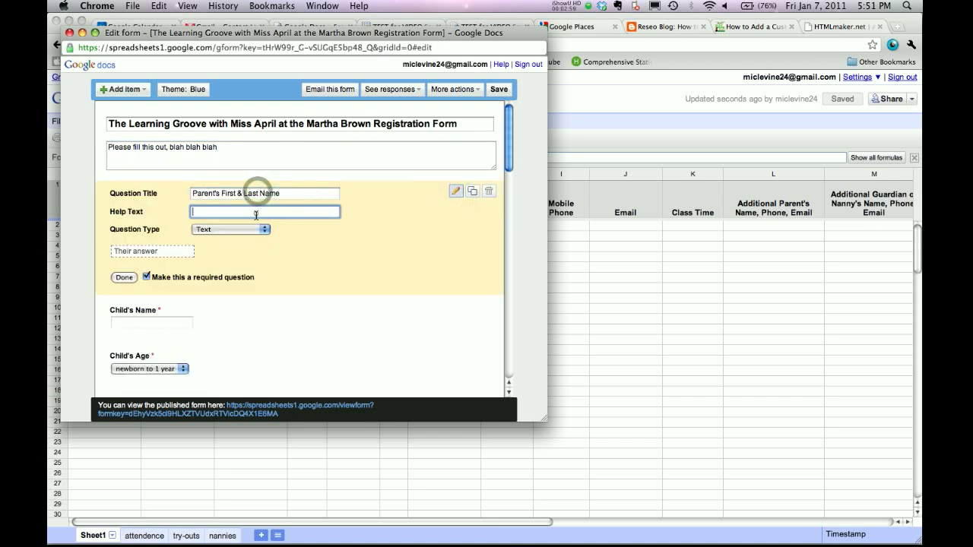
click(124, 277)
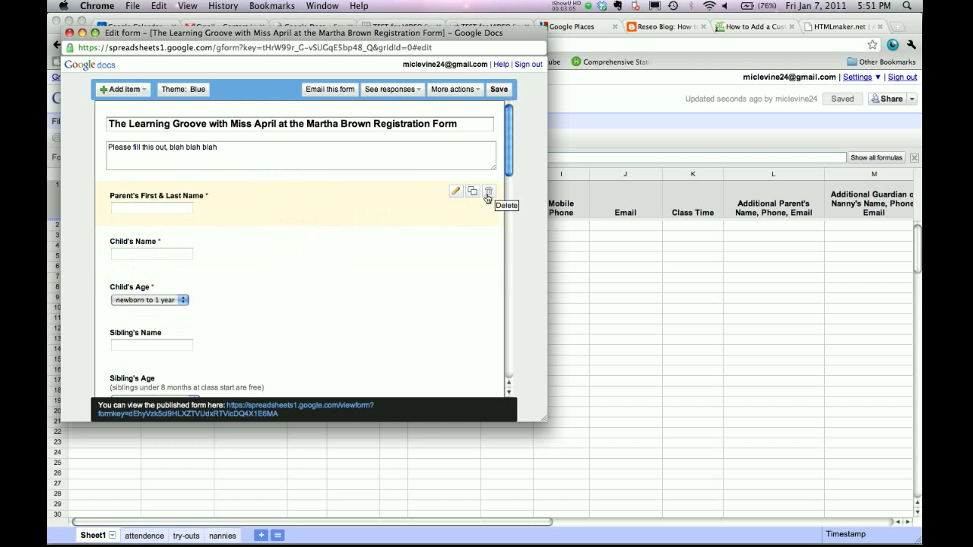
drag(510, 177, 508, 287)
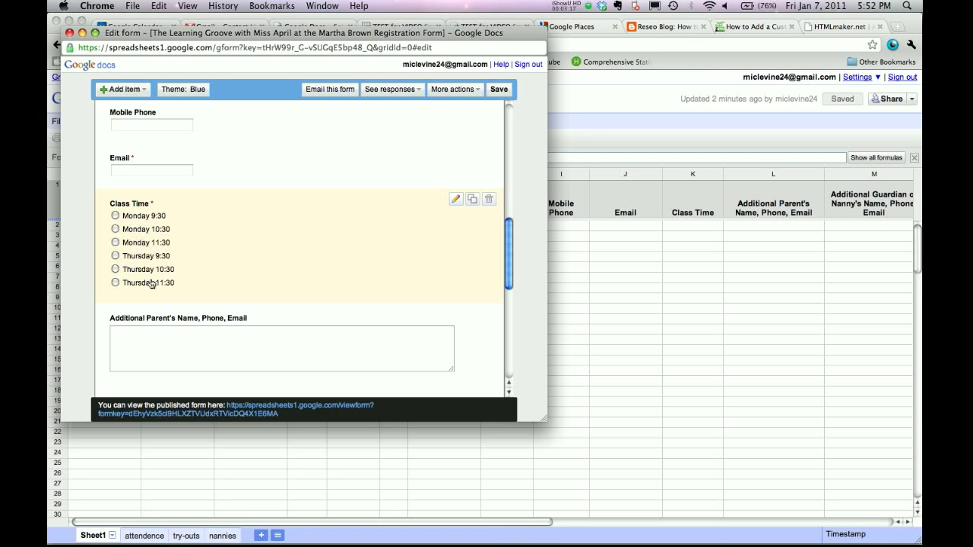
click(455, 200)
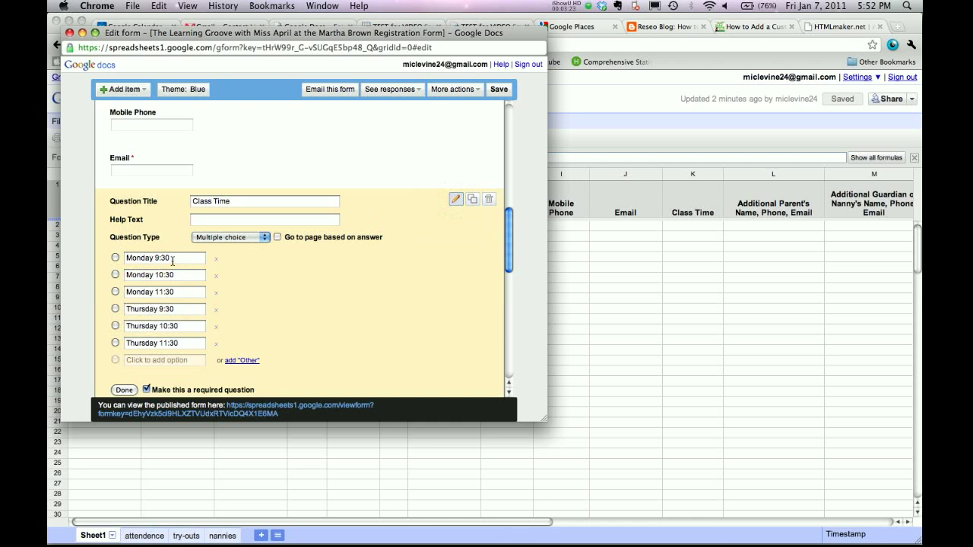
Delete Monday 11:30, change Thursday 9:30 to Wednesday 4pm, and delete both remaining Thursday slots.
click(216, 296)
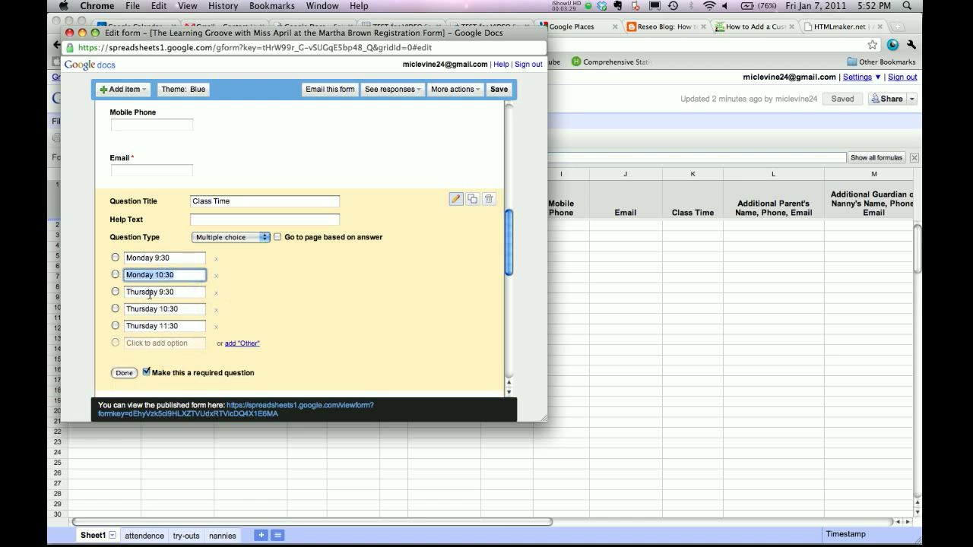
drag(144, 294, 124, 292)
text(Wednes)
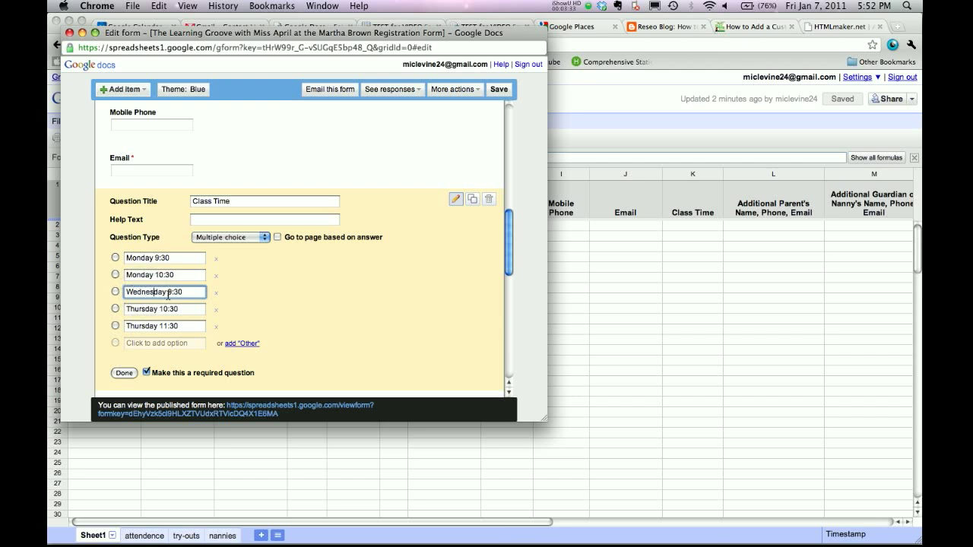
drag(182, 294, 169, 292)
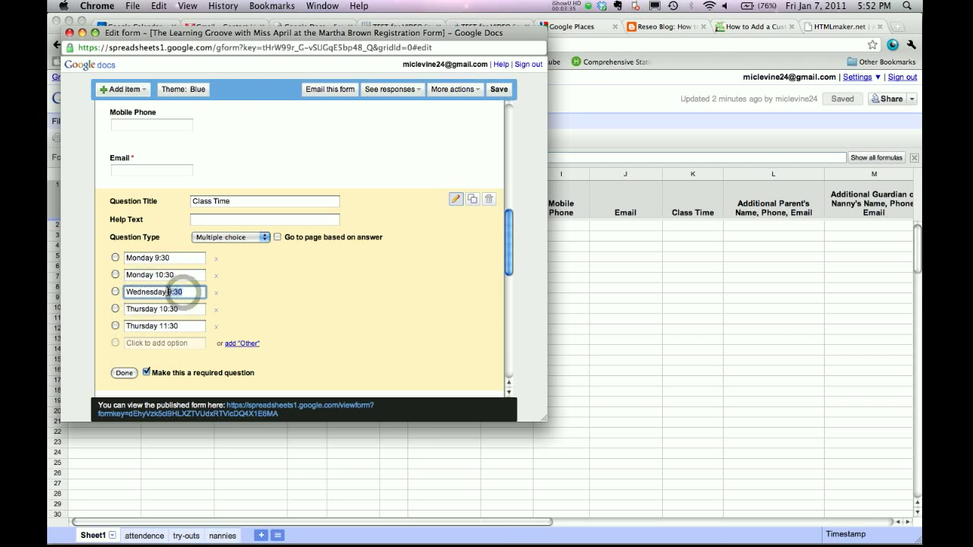
text(4)
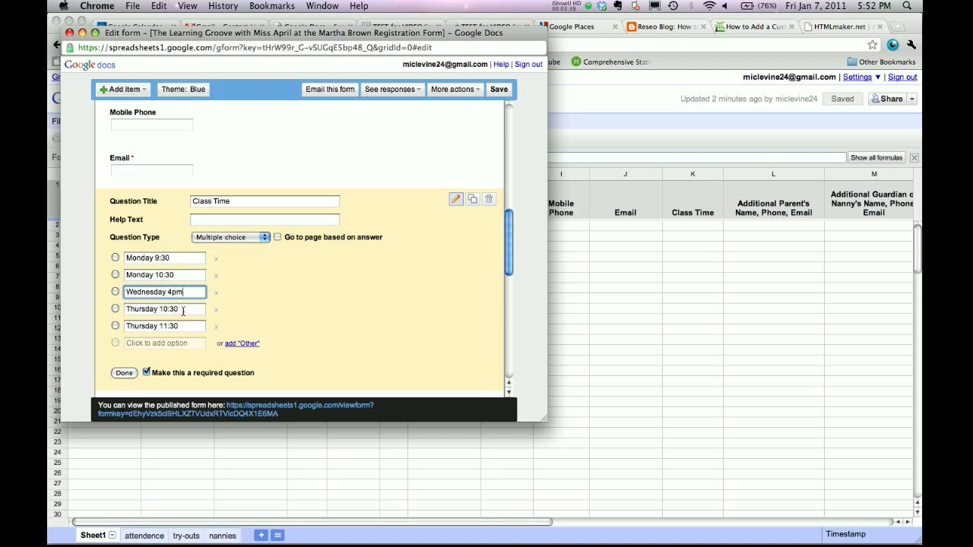
text(pm)
click(216, 310)
click(215, 309)
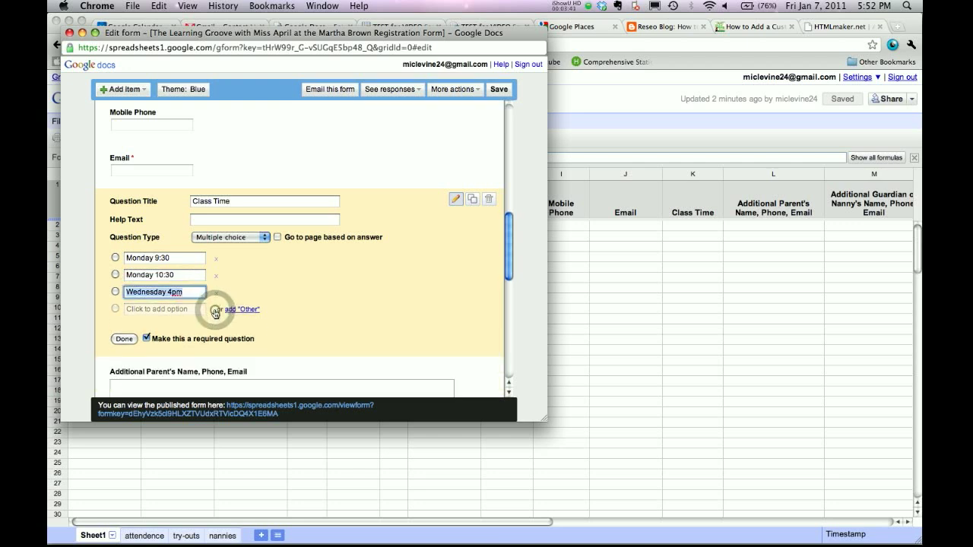
click(124, 339)
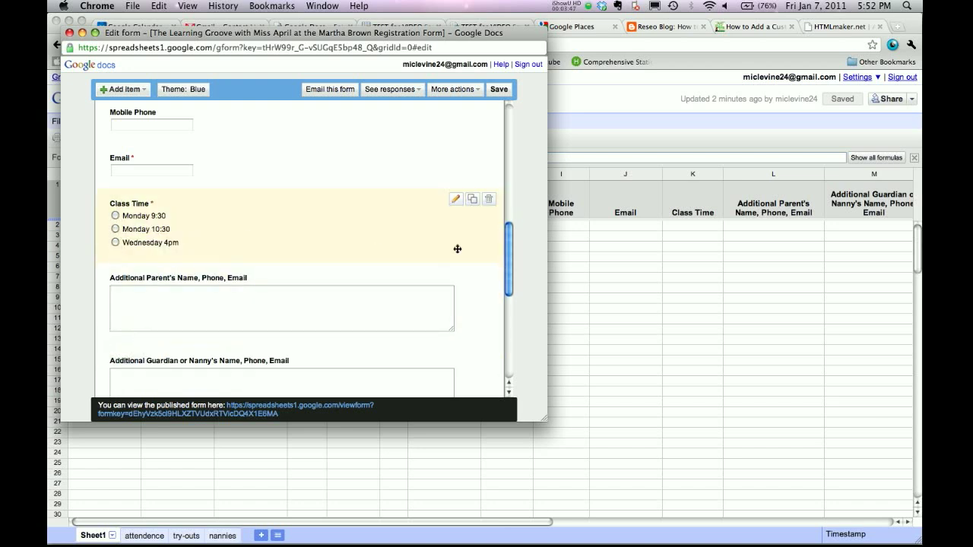
scroll(508, 251, down, 5)
click(507, 248)
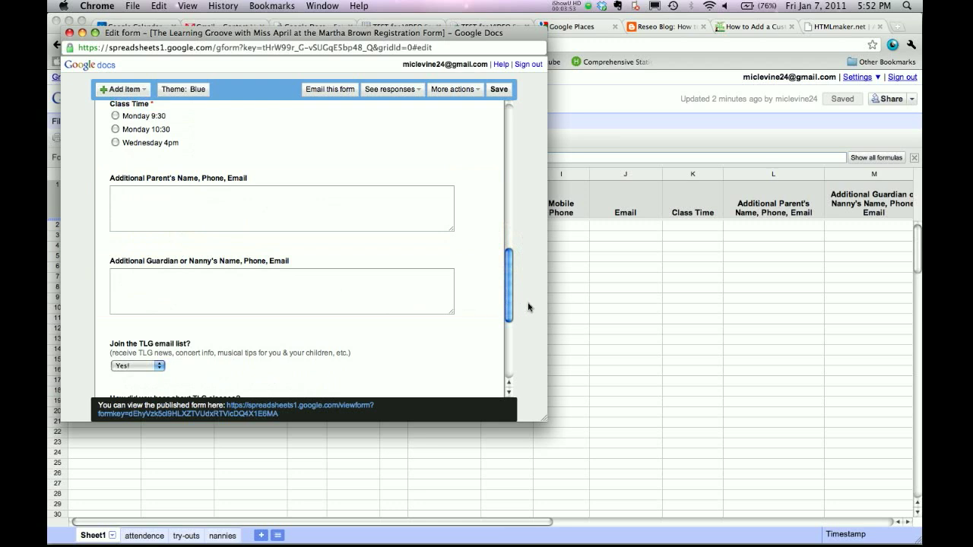
drag(507, 294, 507, 322)
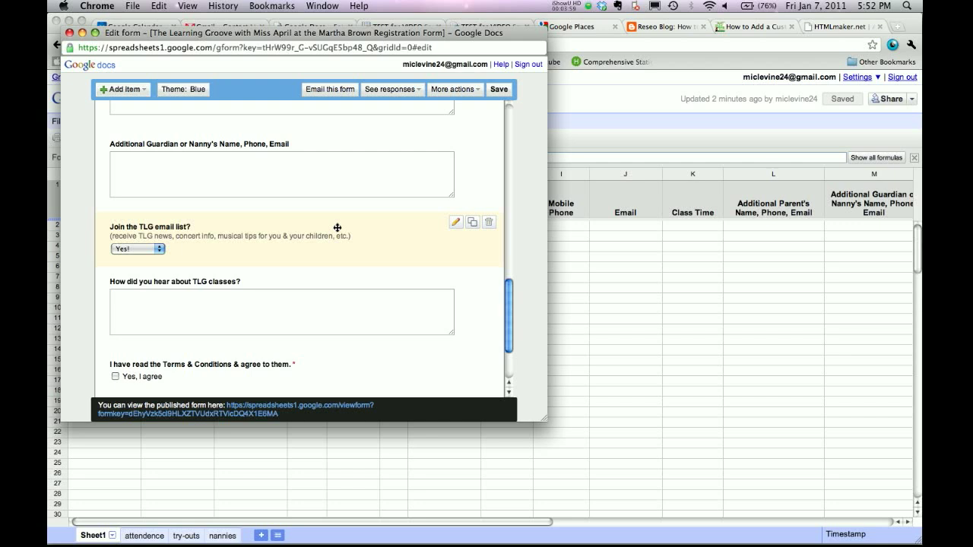
click(455, 222)
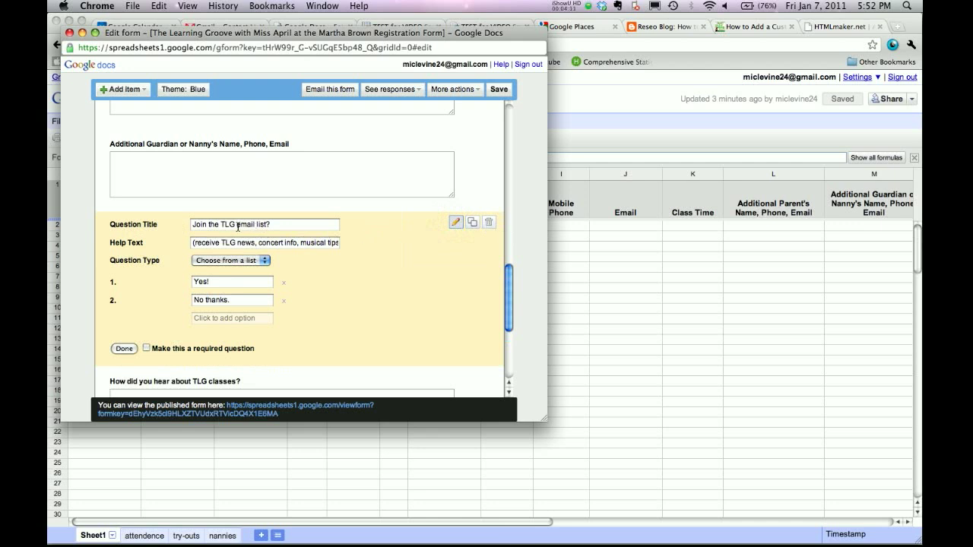
click(123, 351)
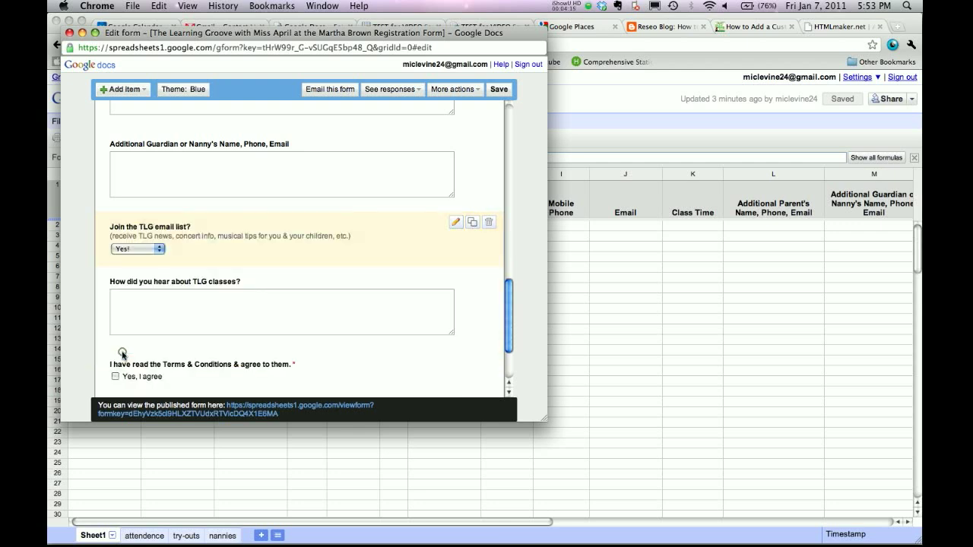
scroll(372, 306, down, 3)
scroll(371, 307, down, 2)
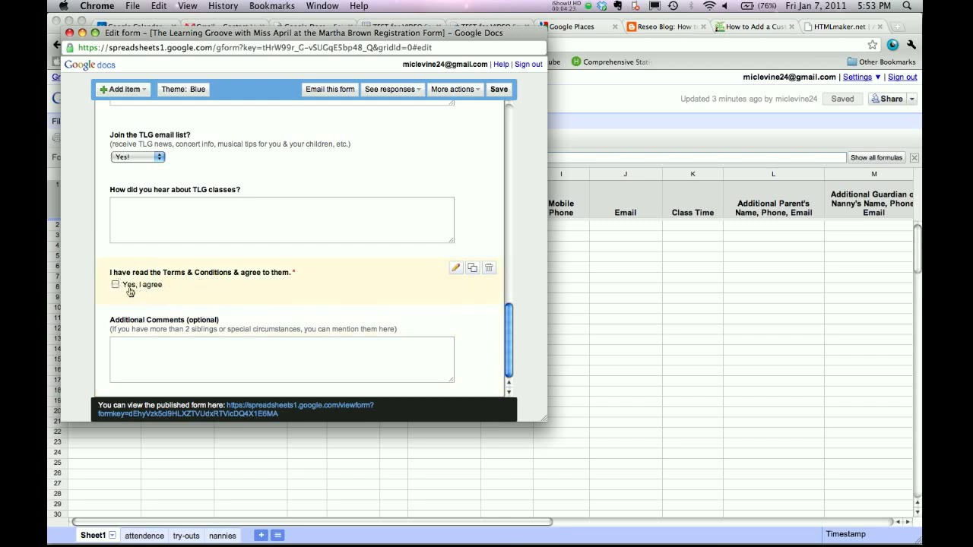
Return to the top of the edited form, save it, and close the Edit form window.
click(114, 285)
drag(507, 327, 509, 272)
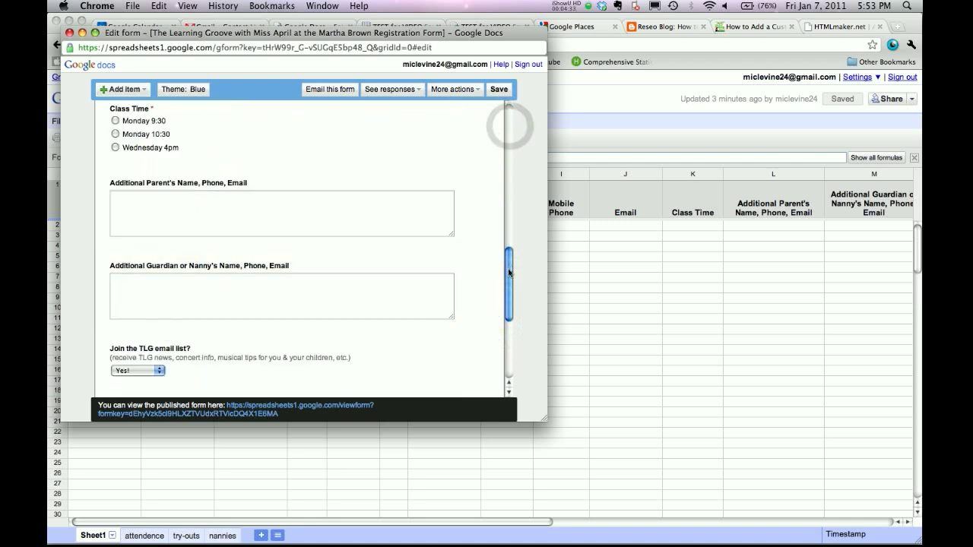
scroll(509, 272, down, 5)
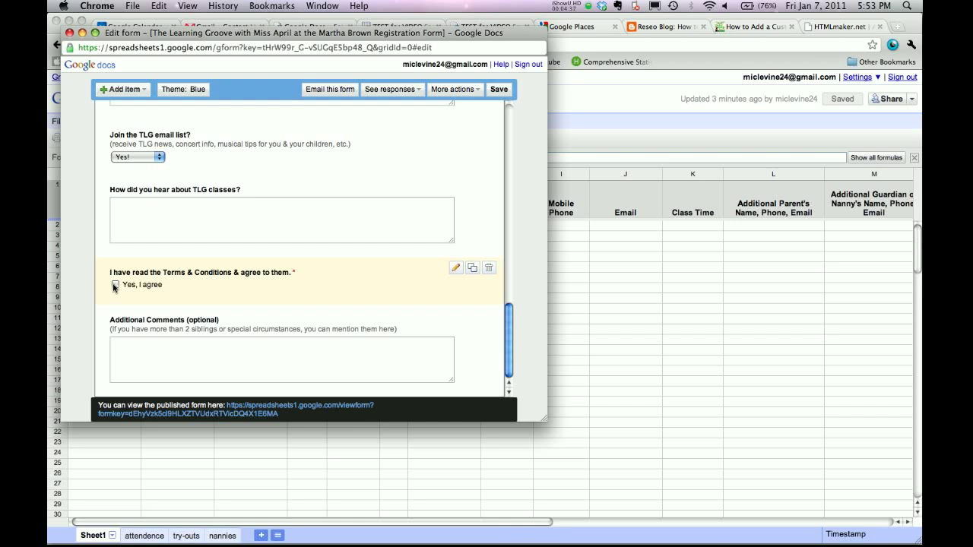
click(508, 355)
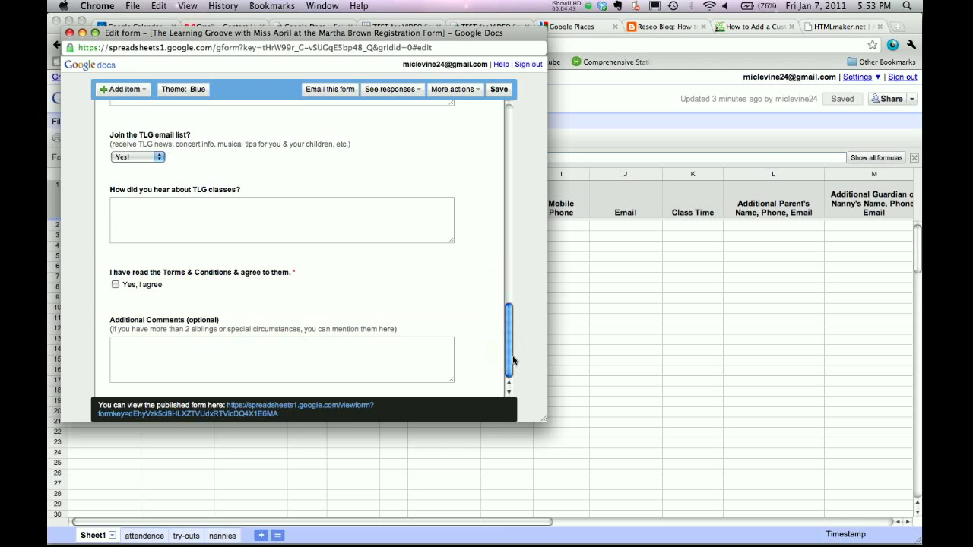
scroll(508, 357, up, 20)
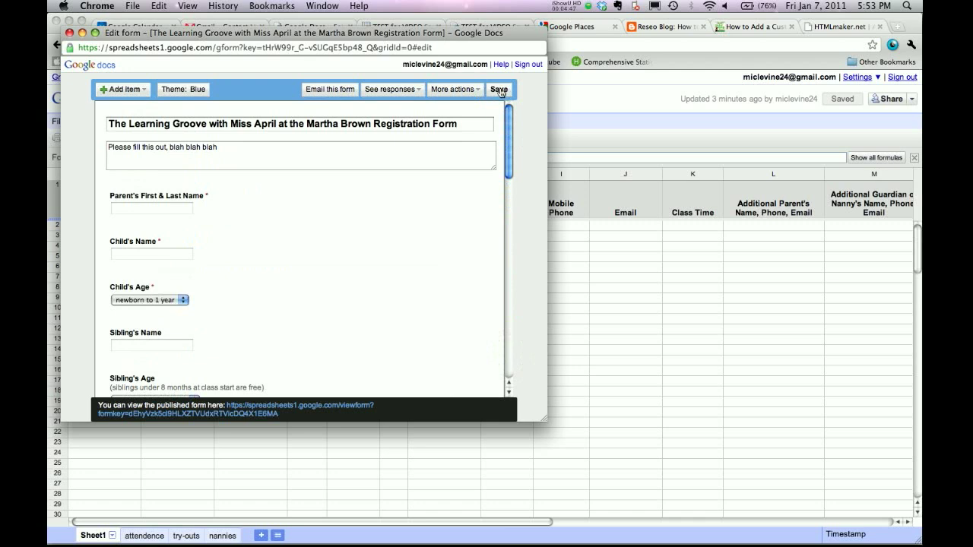
click(499, 90)
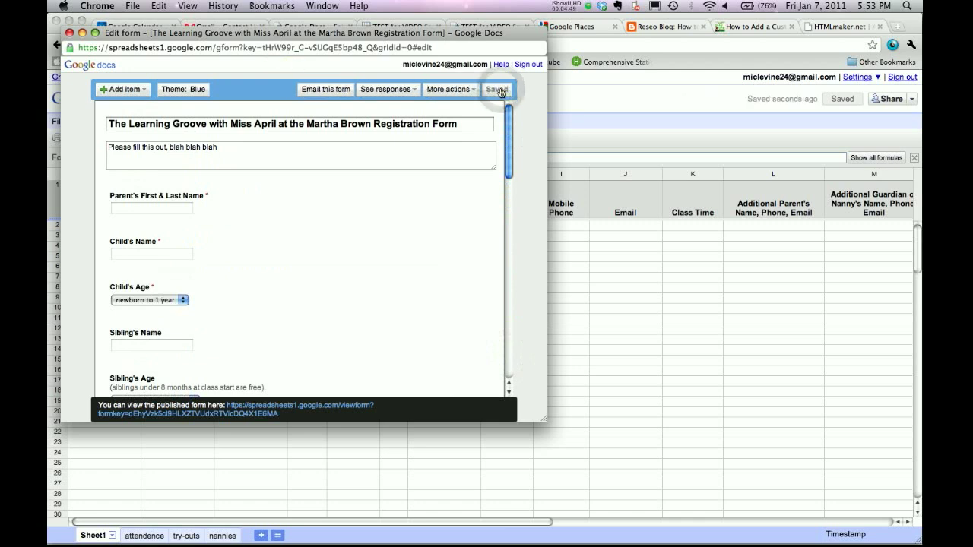
click(69, 34)
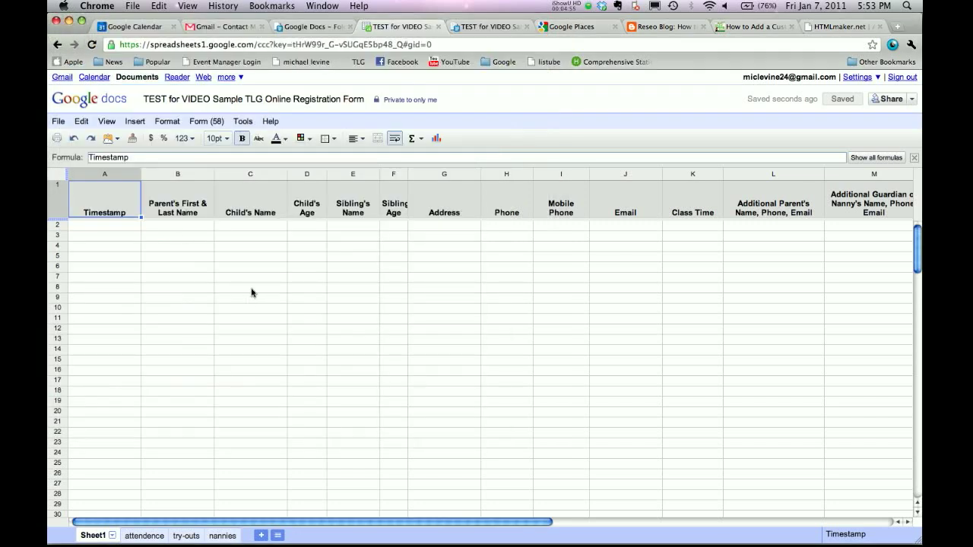
On the live form, enter parent 'test 123', child 'hello', age 2 and a sample address.
click(207, 124)
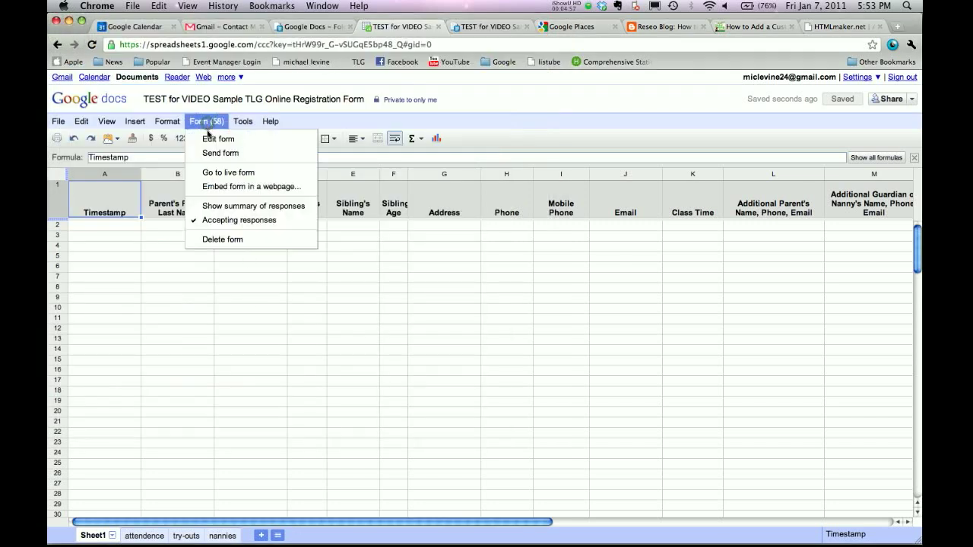
click(208, 172)
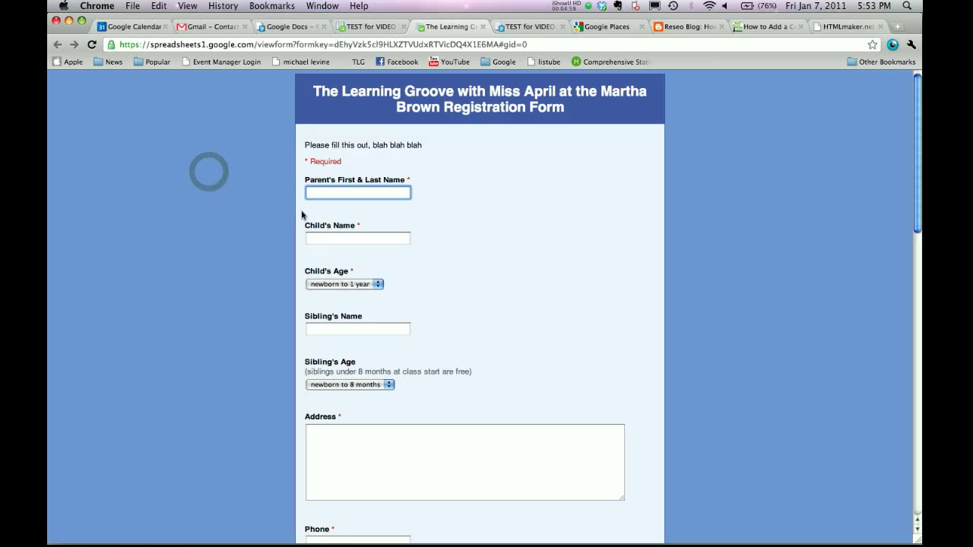
text(test )
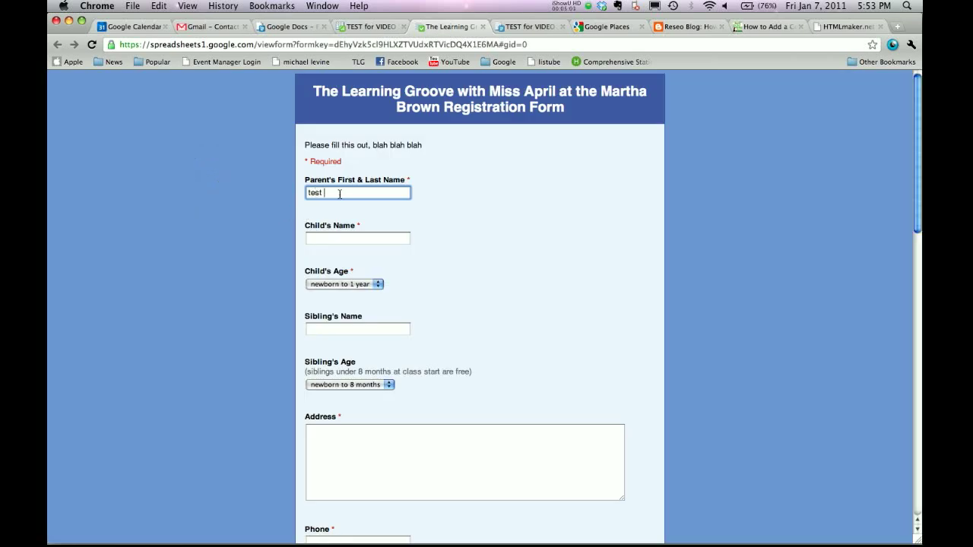
text(123)
click(341, 239)
text(hel)
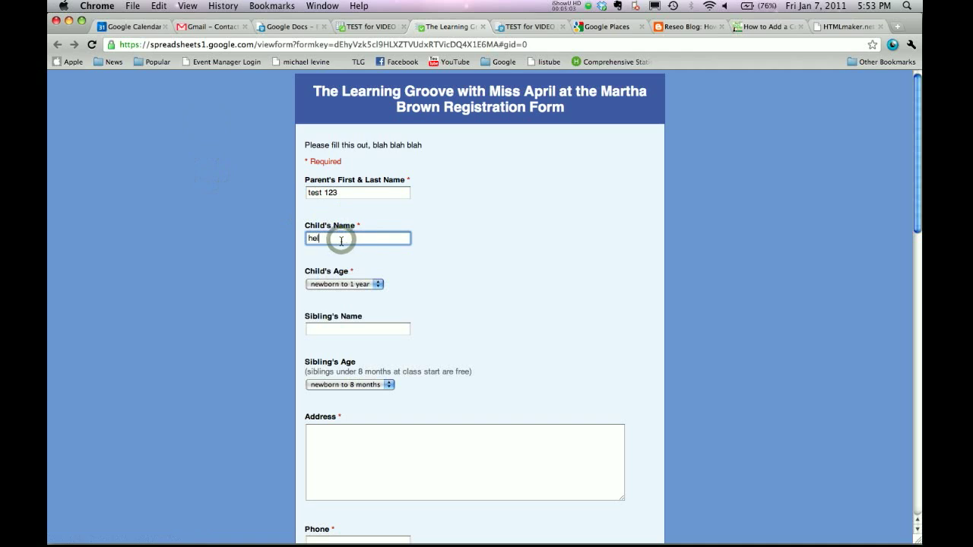
text(lo)
click(357, 290)
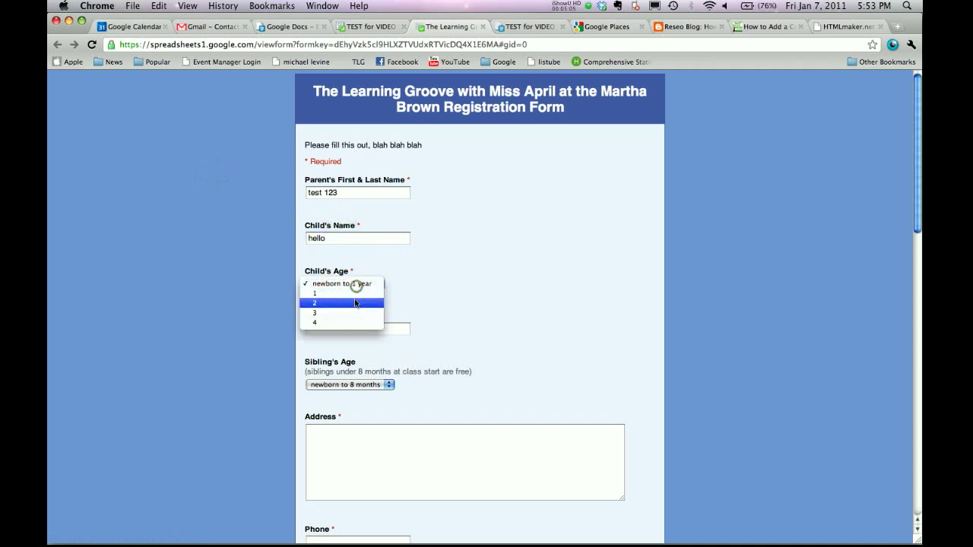
click(354, 299)
click(348, 452)
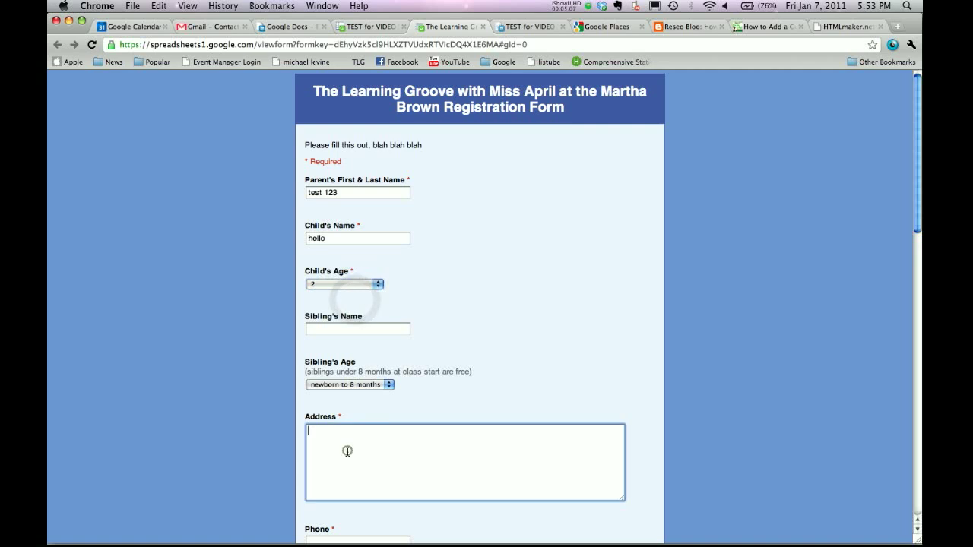
text(1234 street st)
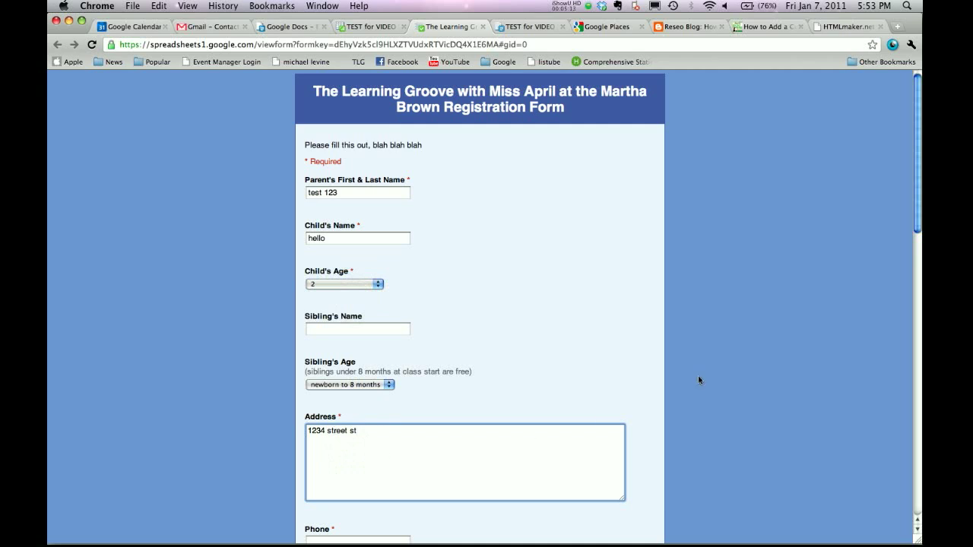
scroll(699, 380, down, 5)
Fill in a sample phone number and e-mail address on the test registration.
click(328, 271)
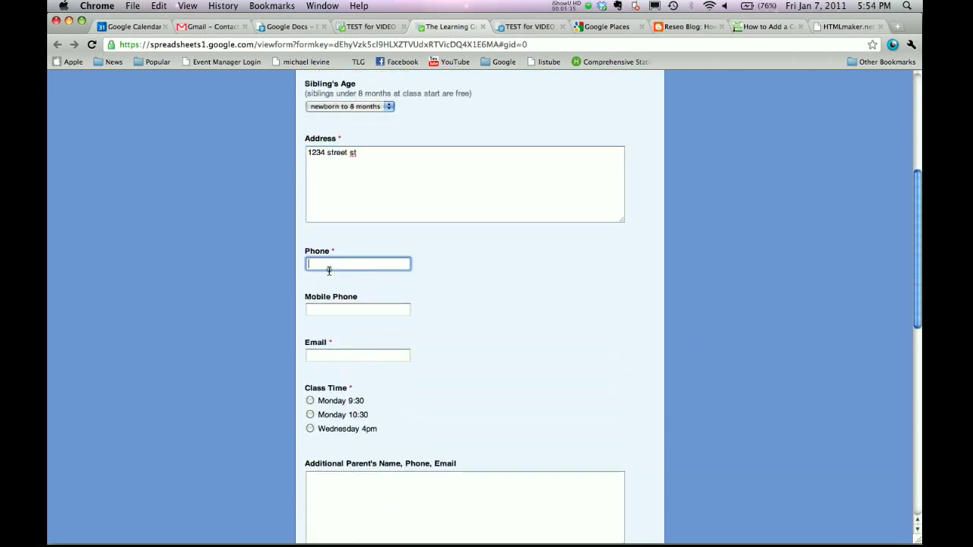
text(404-555-1212)
click(319, 357)
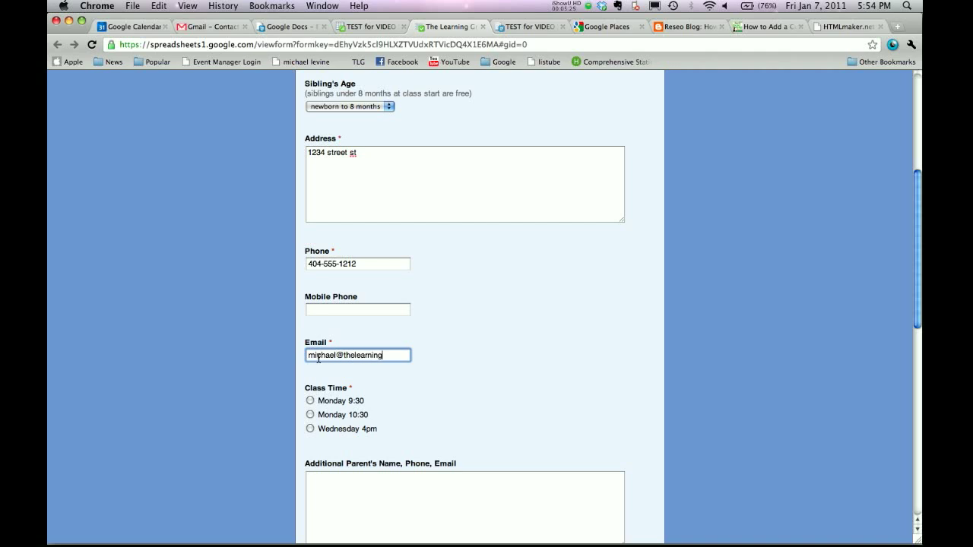
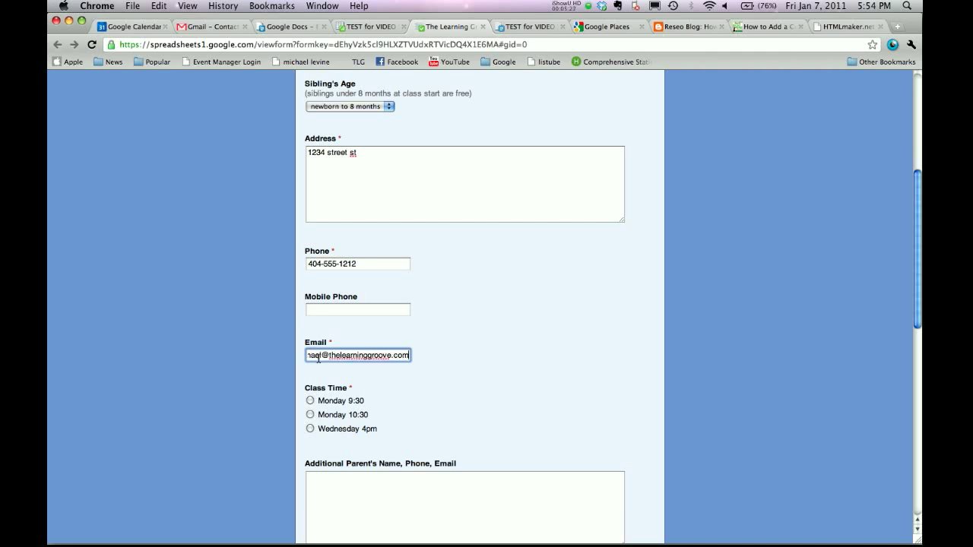
Pick Monday 9:30, choose 'No thanks.', agree to terms, answer 'through the grapvine', and submit.
click(310, 400)
scroll(491, 418, down, 10)
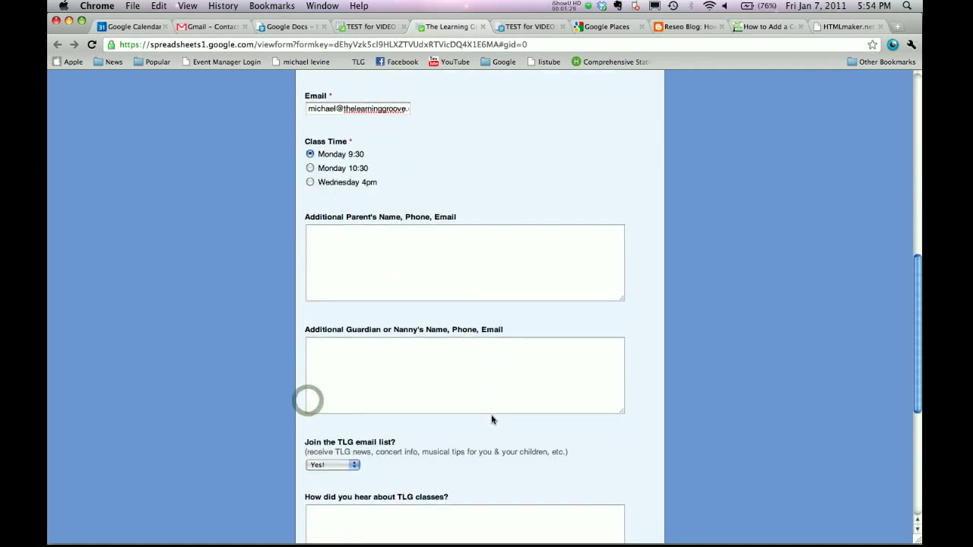
scroll(479, 410, down, 2)
click(352, 301)
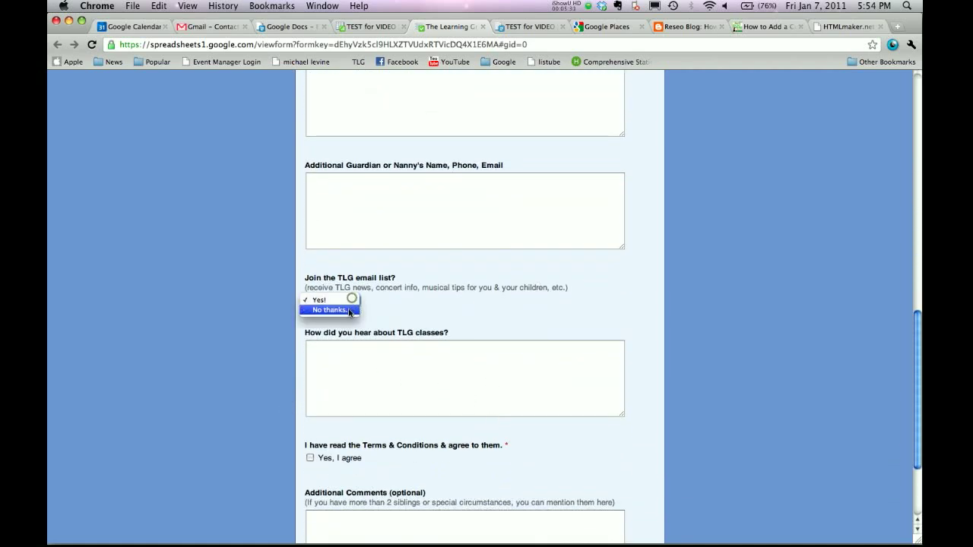
click(326, 310)
scroll(464, 322, down, 4)
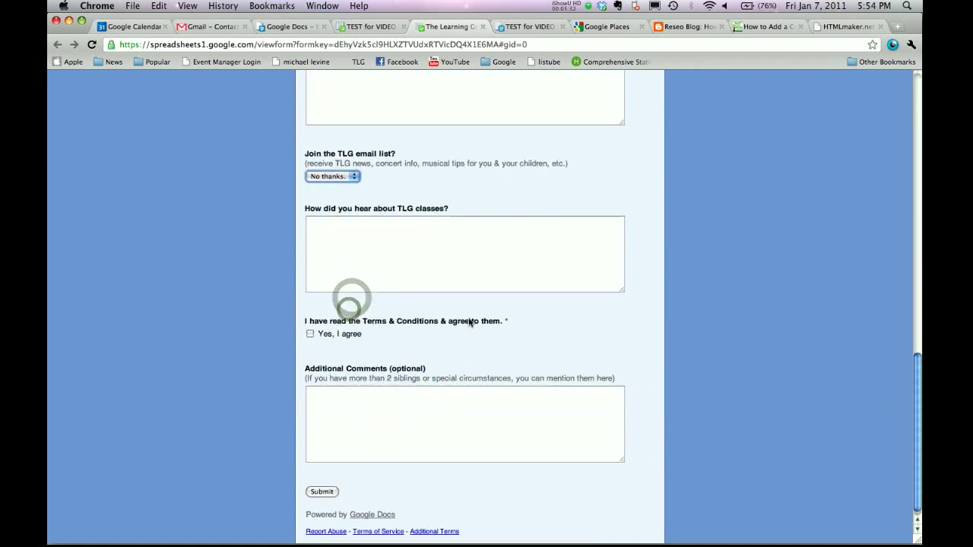
click(311, 327)
click(398, 247)
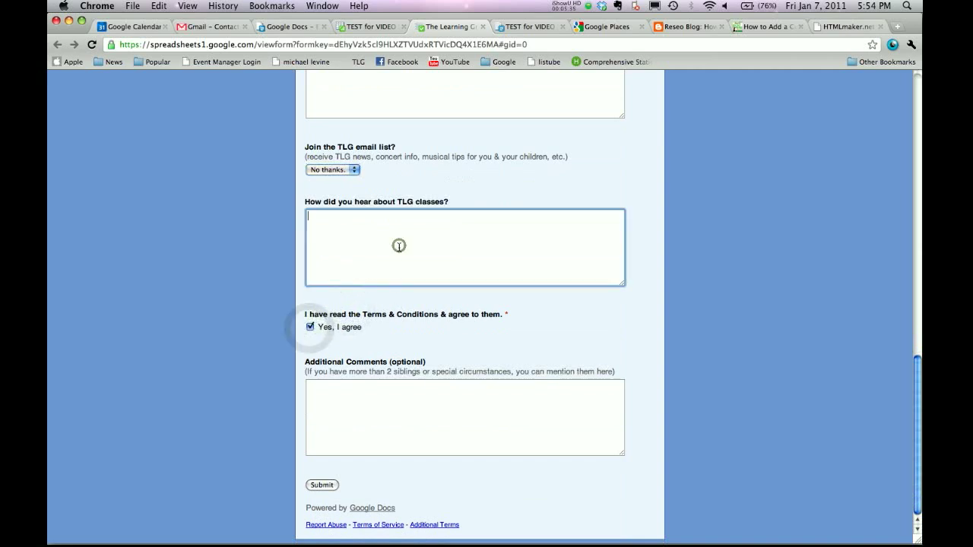
text(through the grapvine)
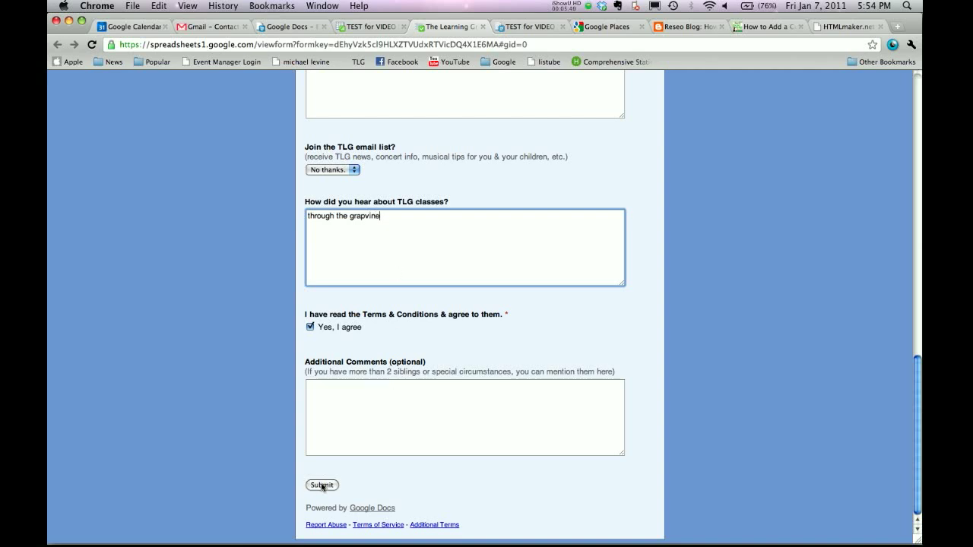
click(322, 486)
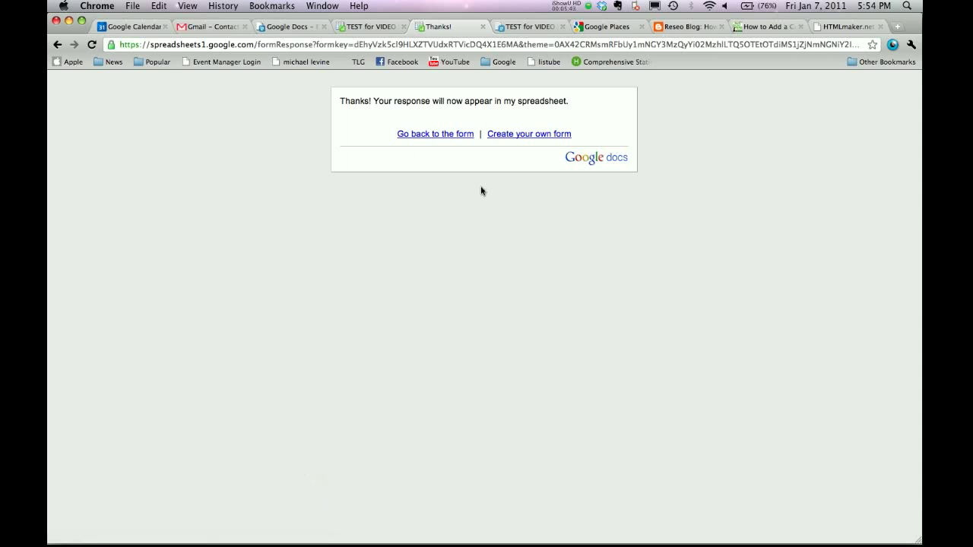
Close the Thanks! page and check the test response in row 2 of the spreadsheet.
click(484, 28)
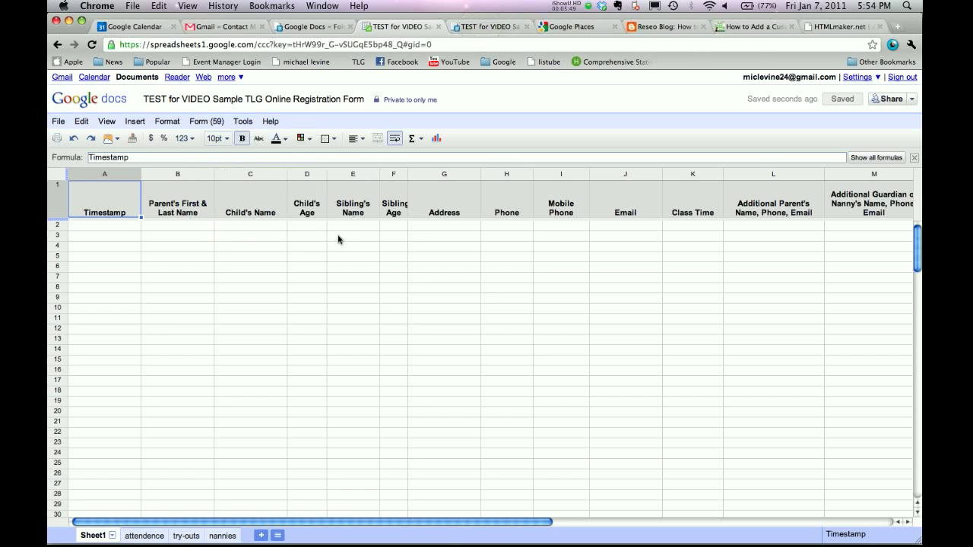
click(328, 272)
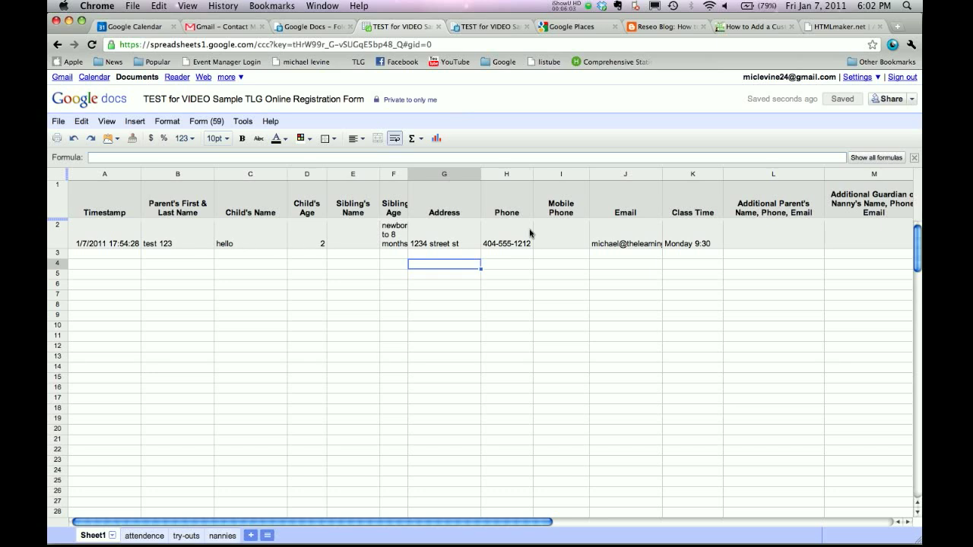
scroll(657, 300, right, 10)
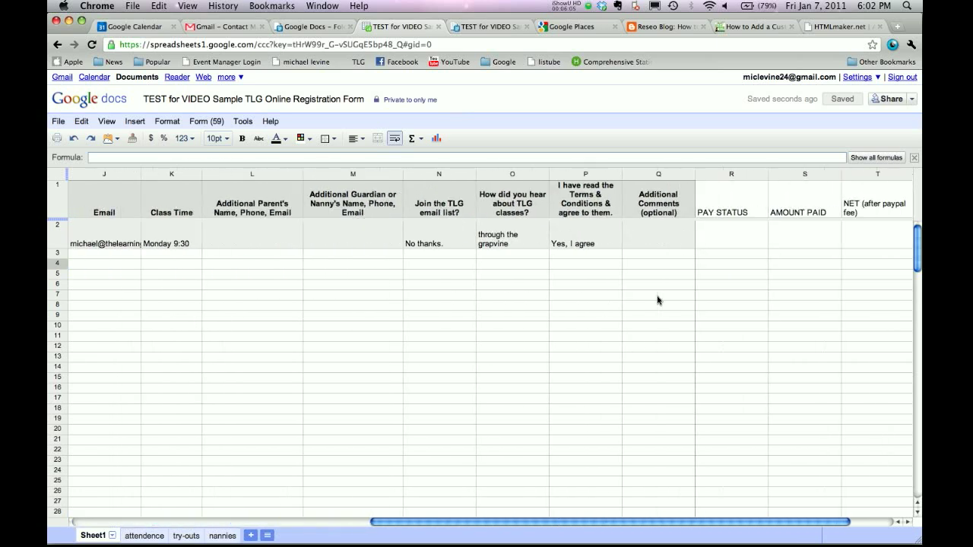
scroll(657, 300, left, 5)
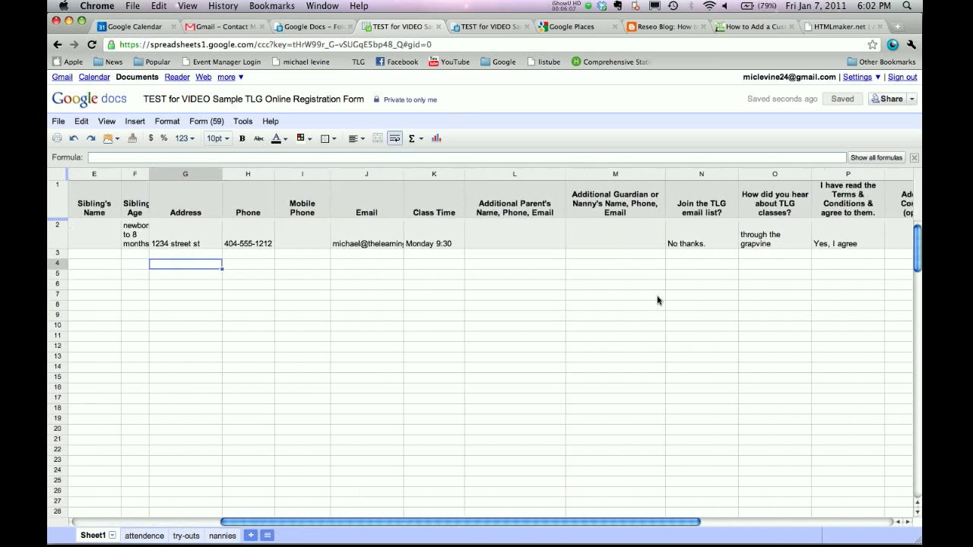
scroll(657, 300, right, 6)
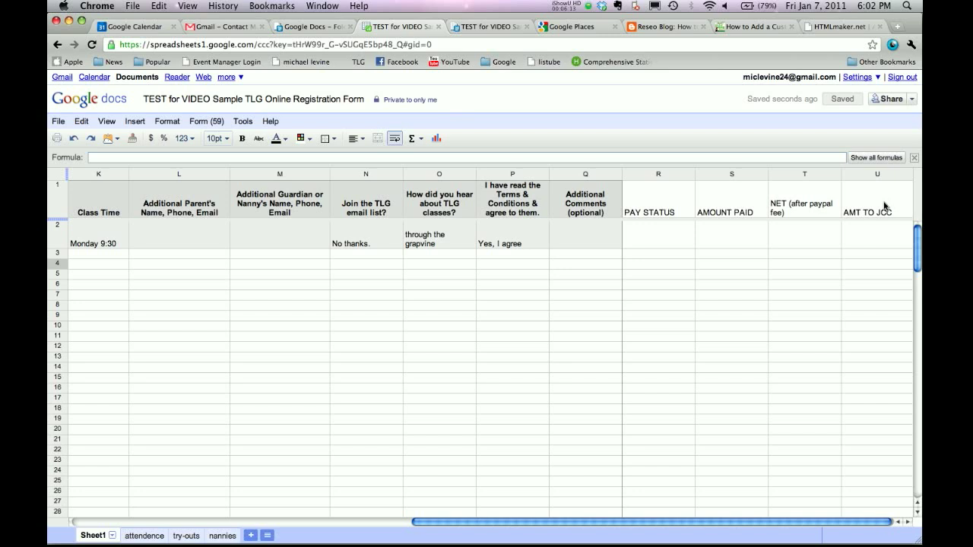
click(651, 242)
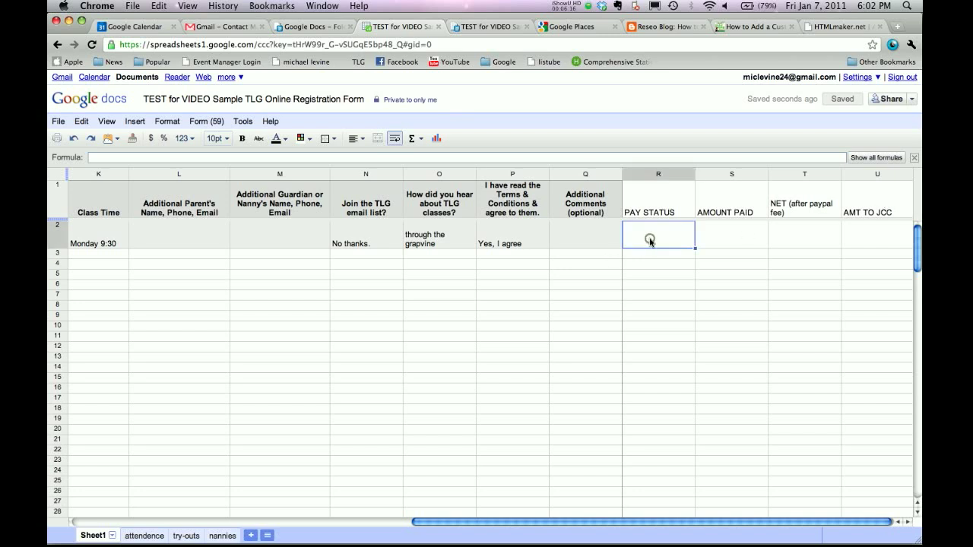
click(714, 237)
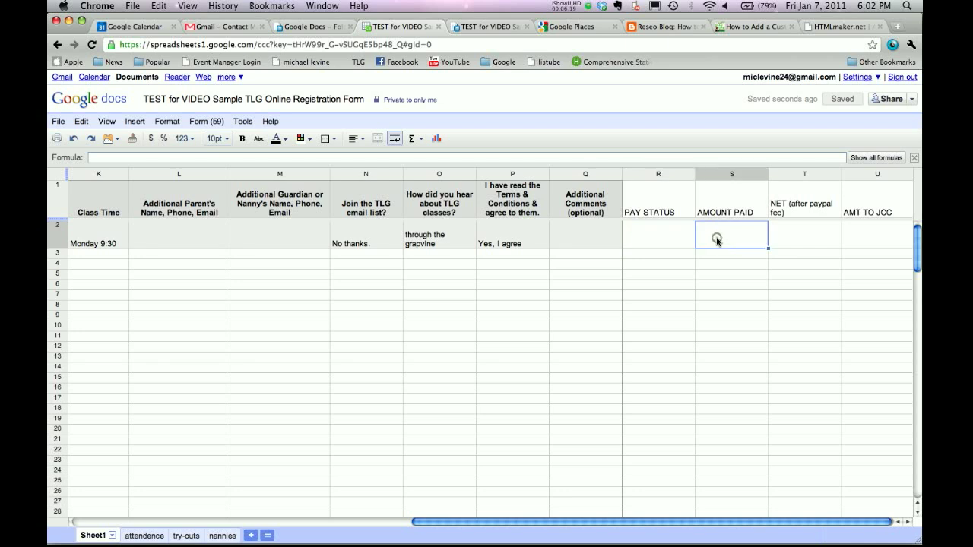
click(795, 236)
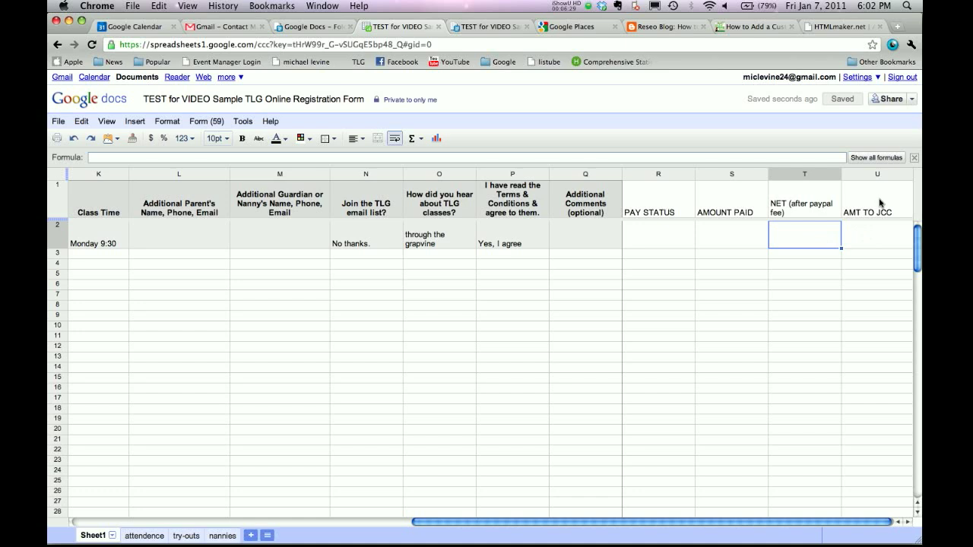
click(880, 201)
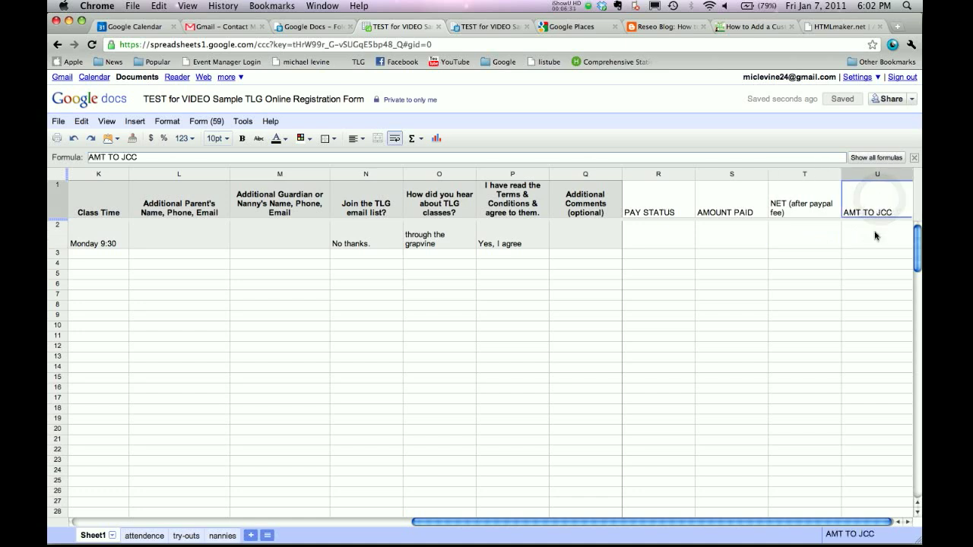
click(876, 235)
scroll(619, 266, left, 15)
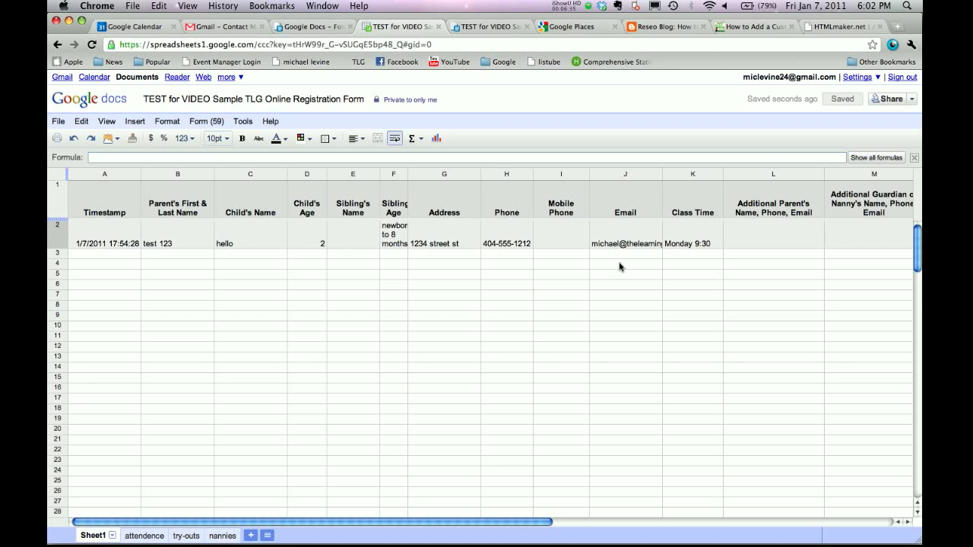
scroll(619, 267, right, 10)
scroll(620, 267, left, 10)
click(266, 206)
click(354, 207)
click(418, 205)
click(502, 202)
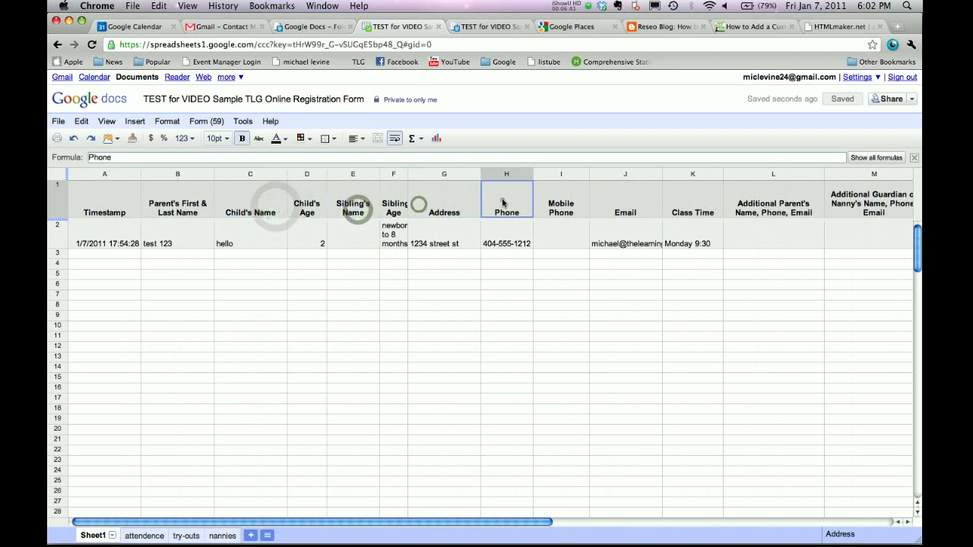
click(559, 200)
click(609, 199)
click(688, 206)
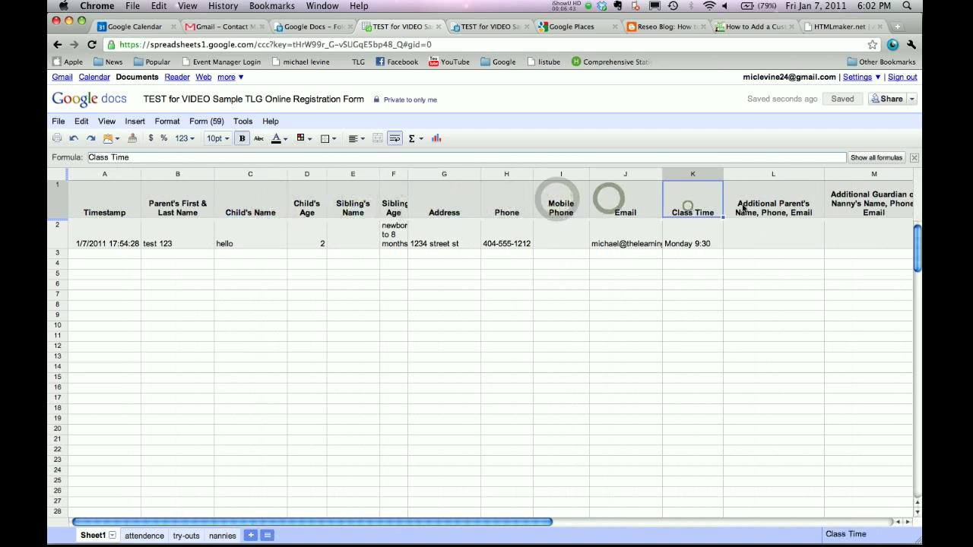
click(739, 207)
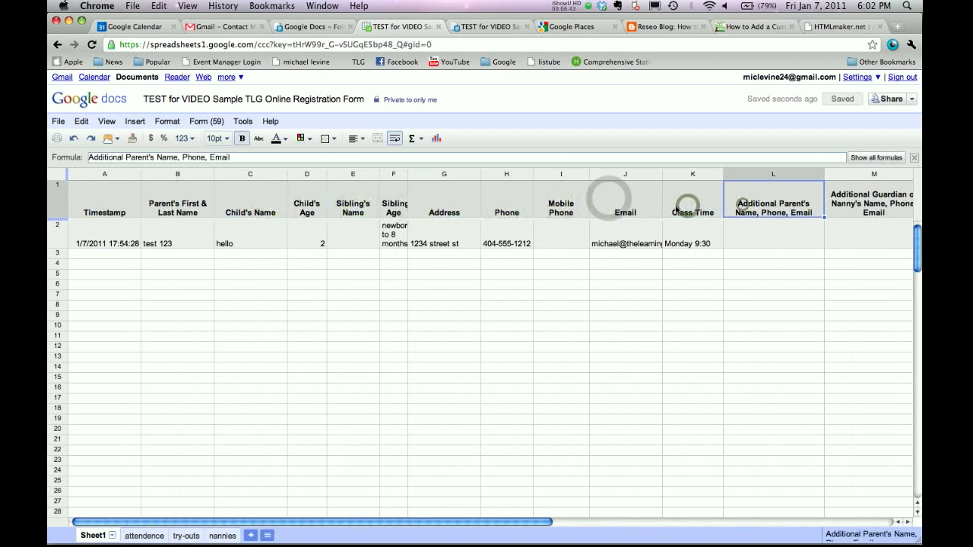
click(214, 122)
click(213, 122)
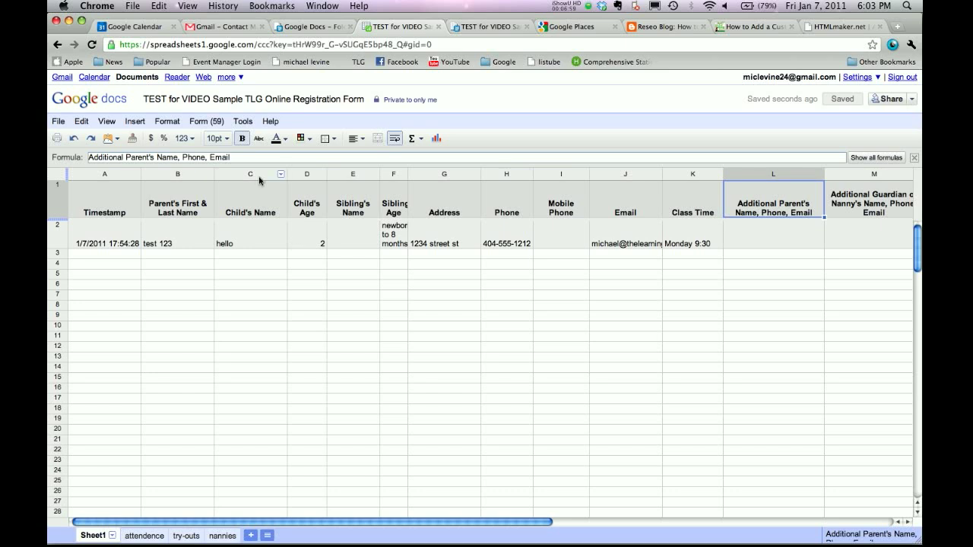
Copy the live registration form's URL, then go back to the TLG registration page document.
click(204, 121)
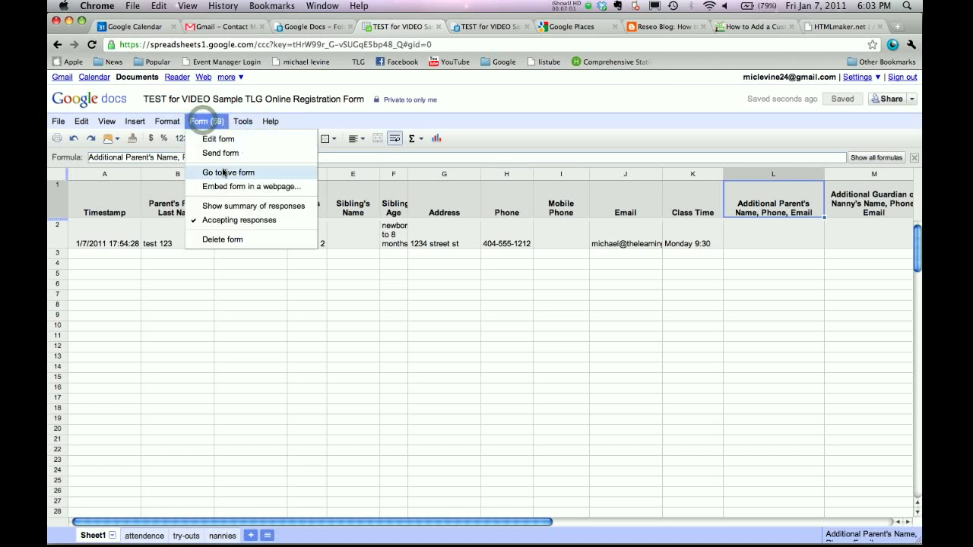
click(222, 173)
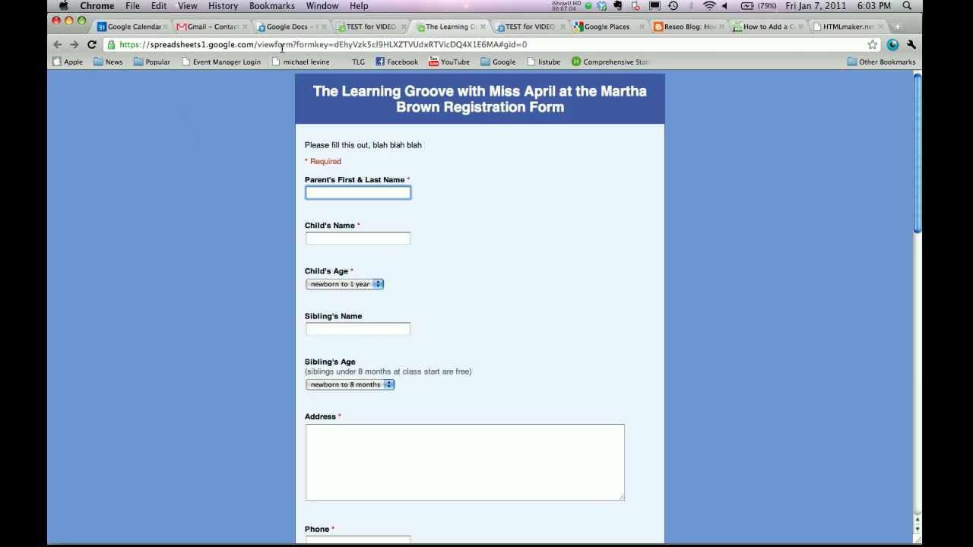
click(328, 45)
key(super+c)
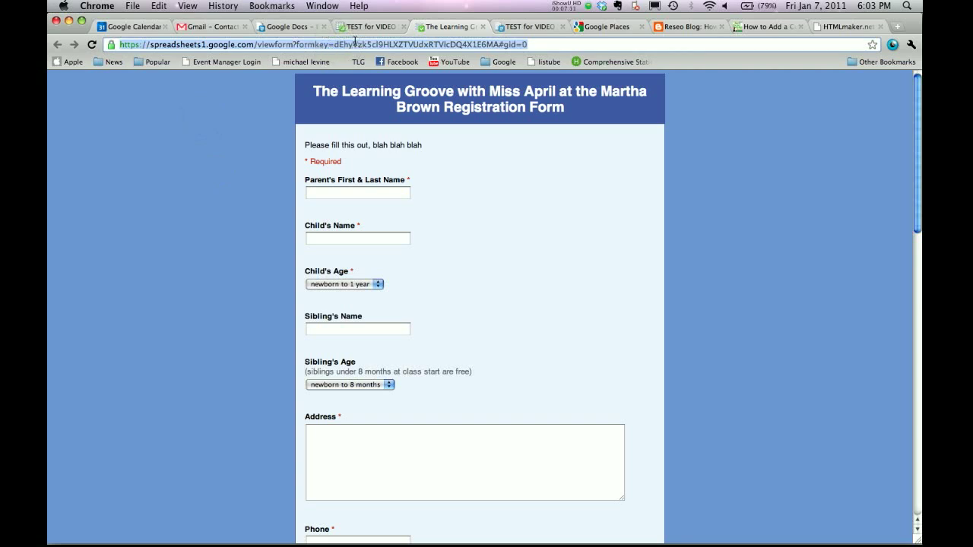
click(520, 26)
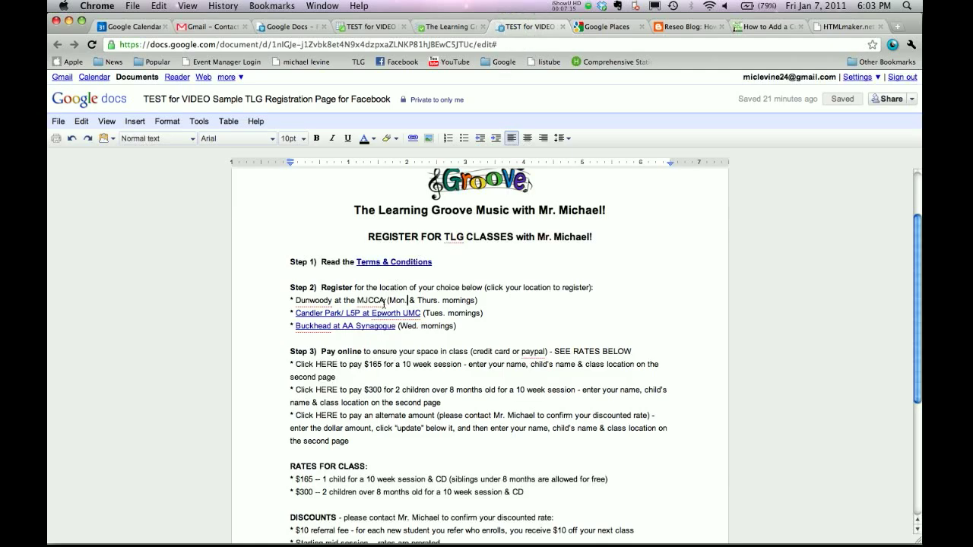
Hyperlink the text 'Dunwoody at the MJCCA' to the pasted live form URL.
drag(385, 302, 296, 301)
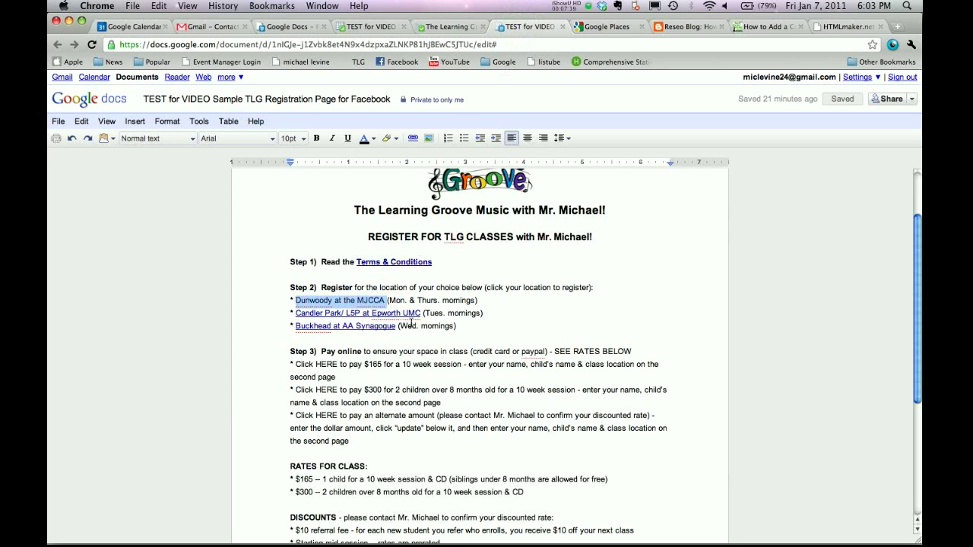
click(413, 138)
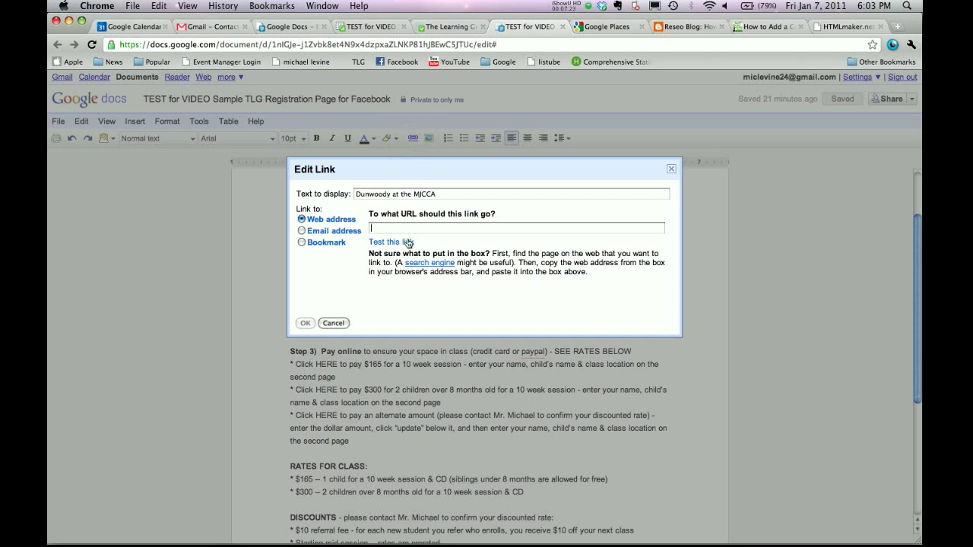
key(super+v)
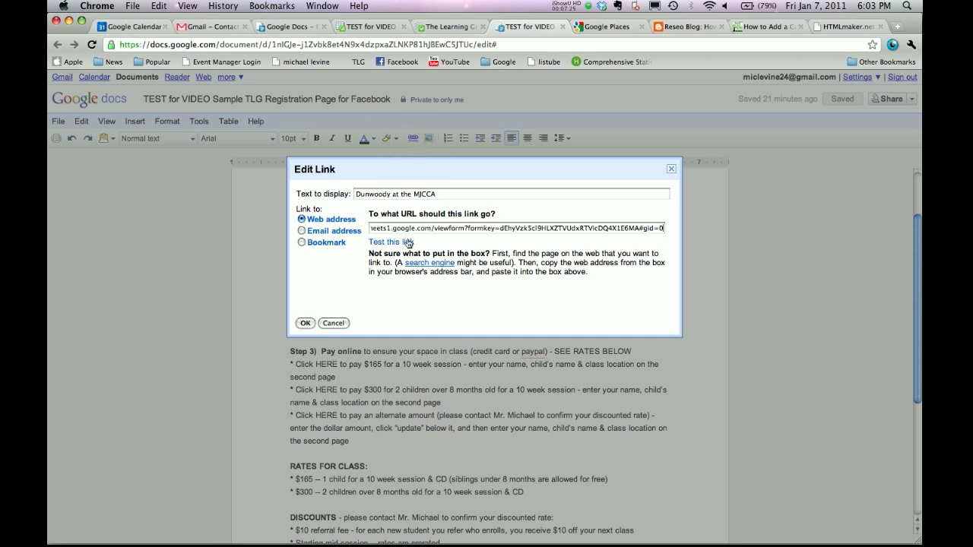
click(306, 323)
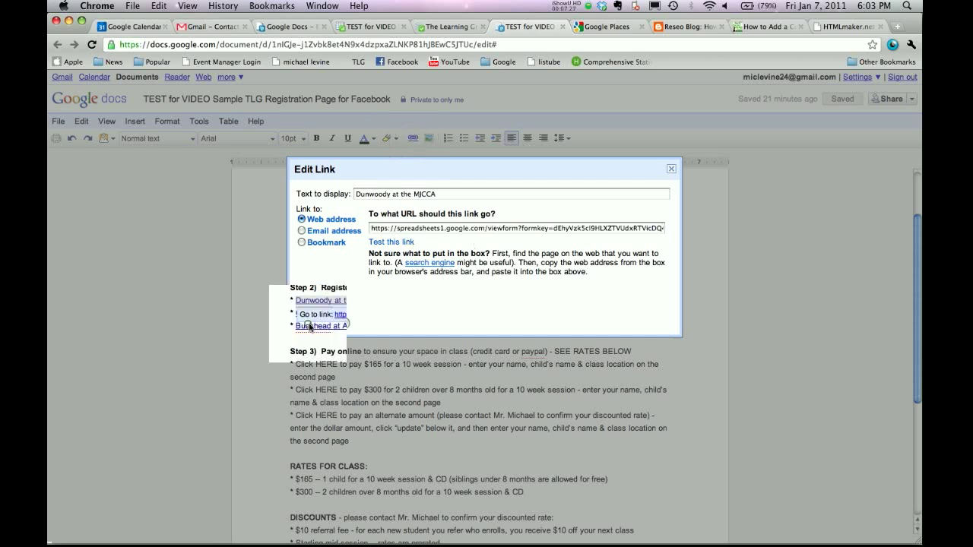
Follow the Dunwoody at the MJCCA link and check that the registration form opens.
click(554, 266)
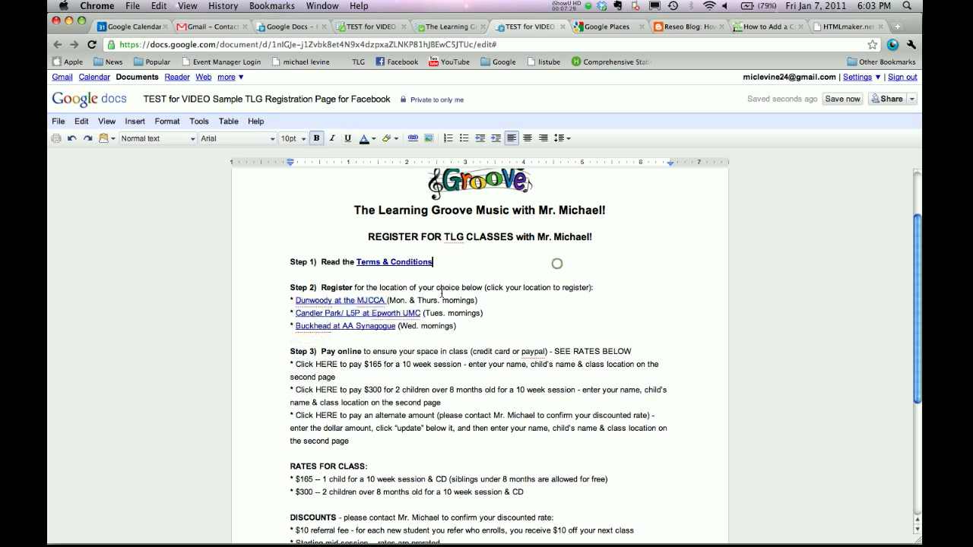
click(362, 301)
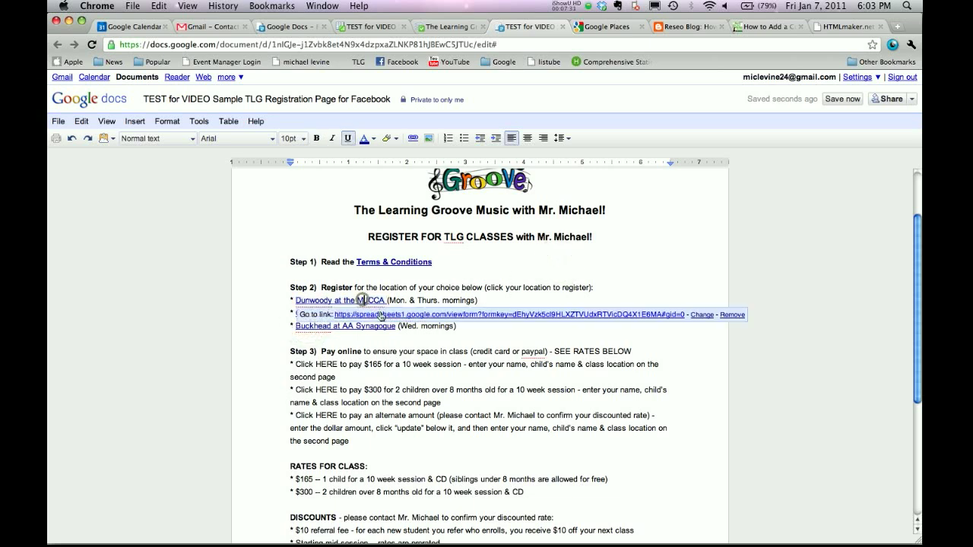
click(378, 316)
scroll(528, 169, down, 1)
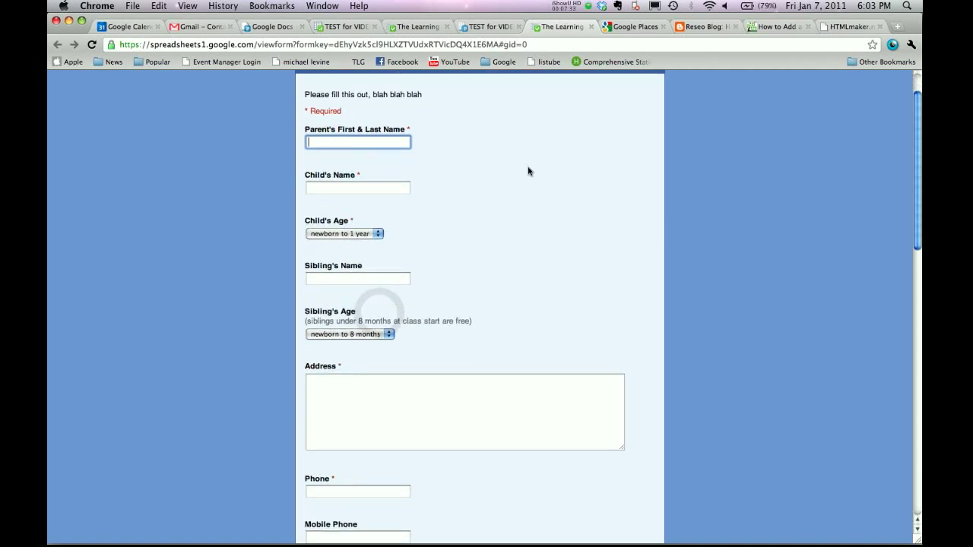
scroll(532, 162, up, 1)
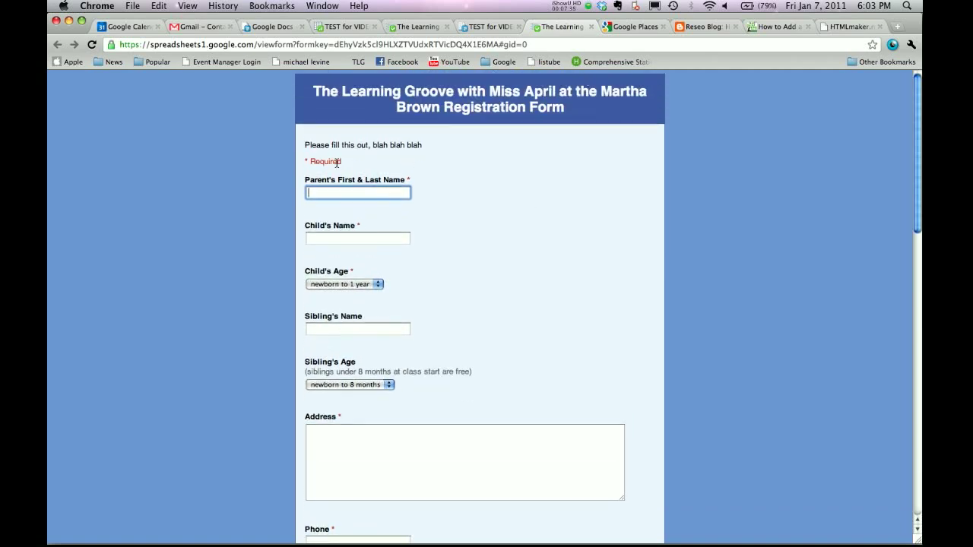
drag(430, 151, 369, 144)
click(413, 142)
click(430, 137)
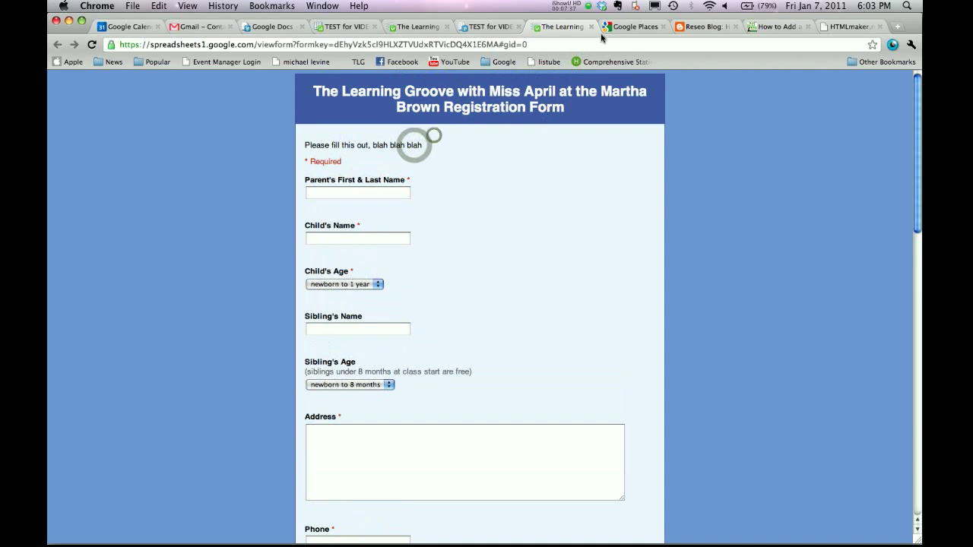
Close the form and continue down the registration page document.
click(590, 27)
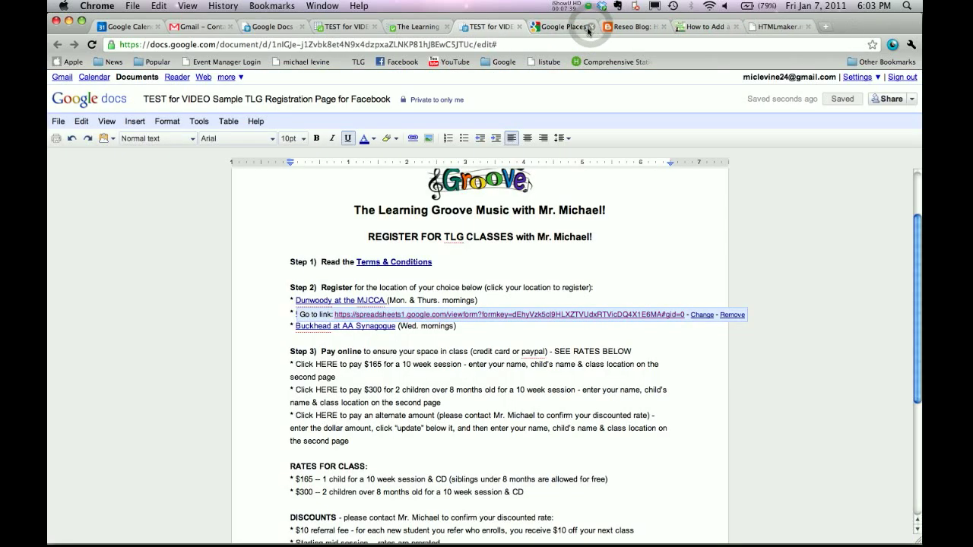
click(448, 280)
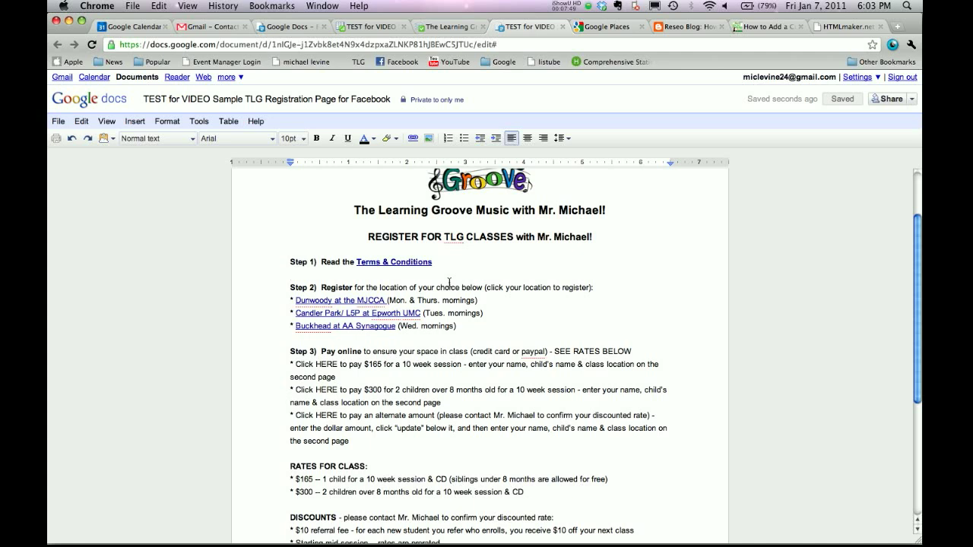
scroll(449, 283, down, 3)
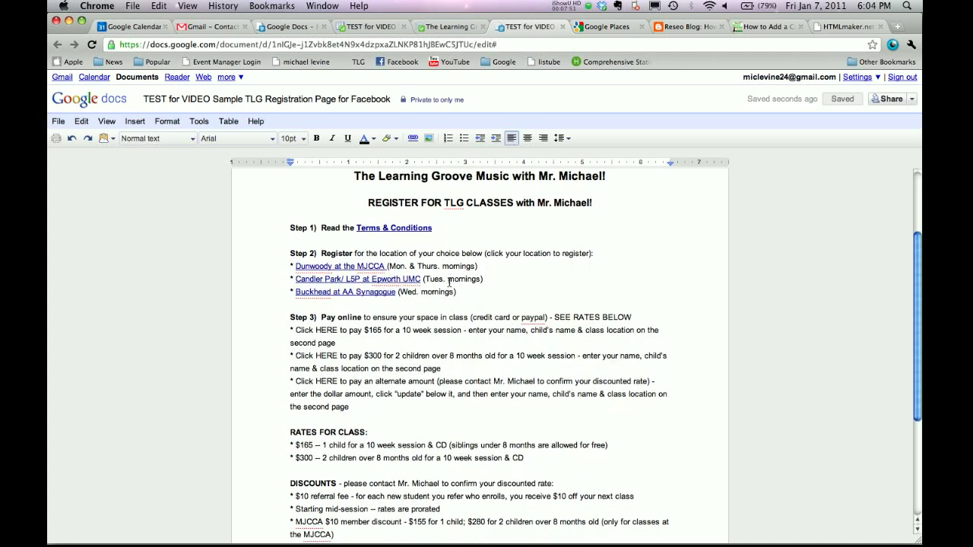
scroll(449, 283, down, 3)
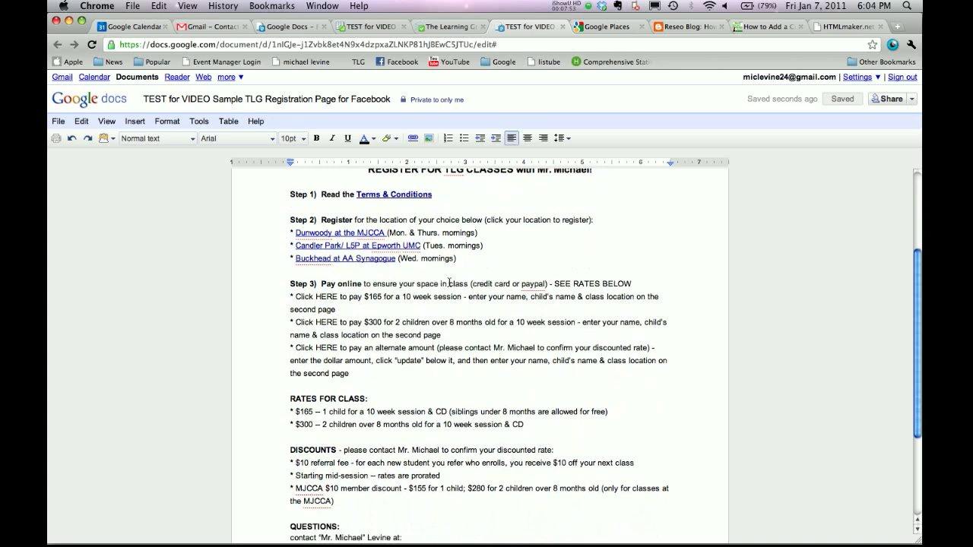